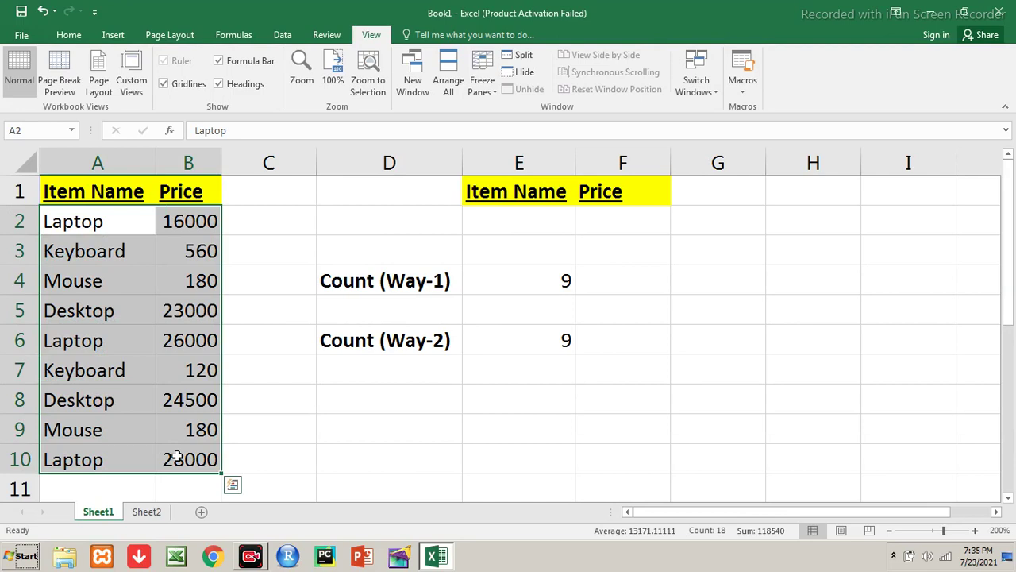
- Enter Laptop as the Item Name criterion in cell E2
left_click(474, 219)
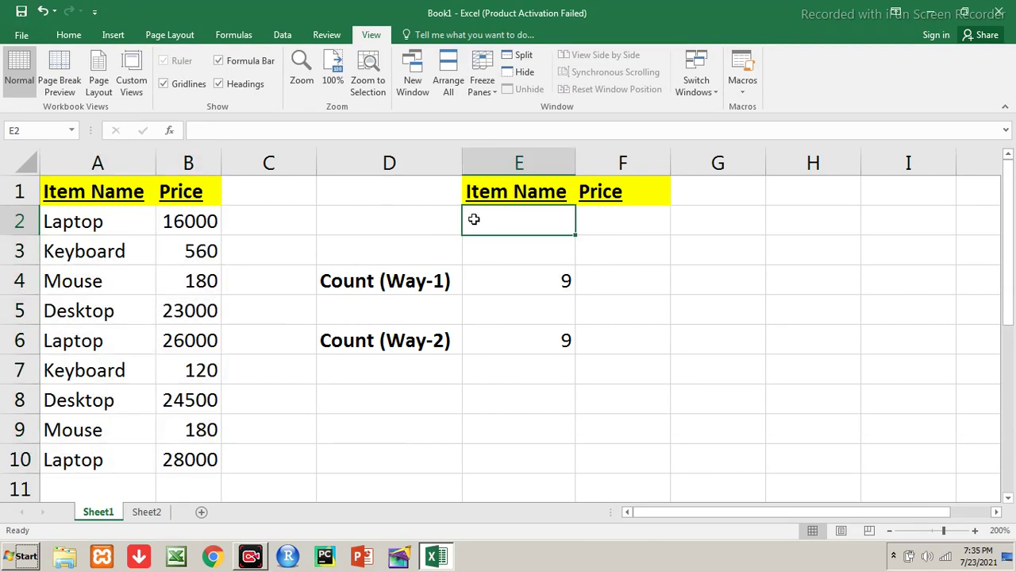
type("Laptop")
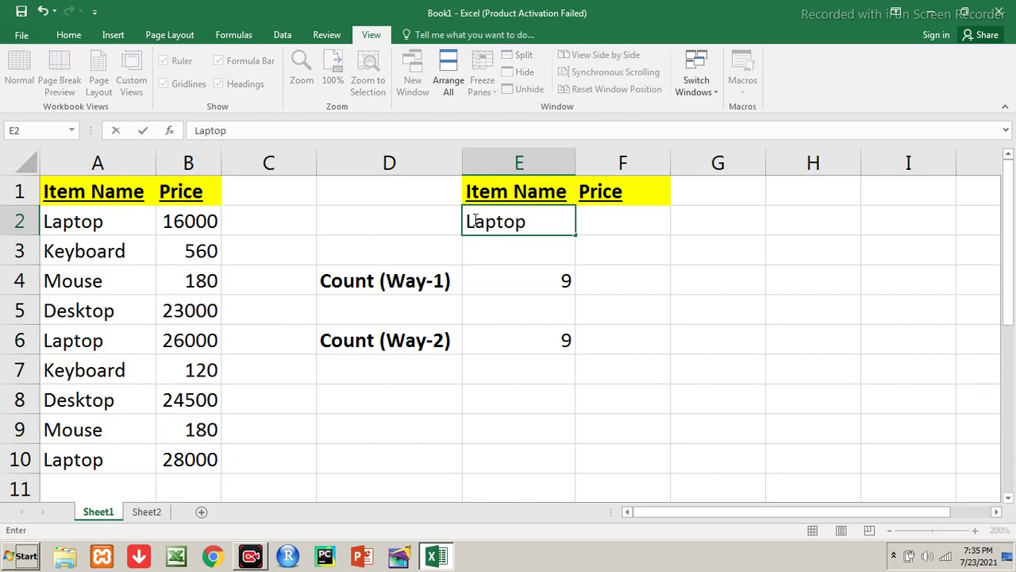
key("Return")
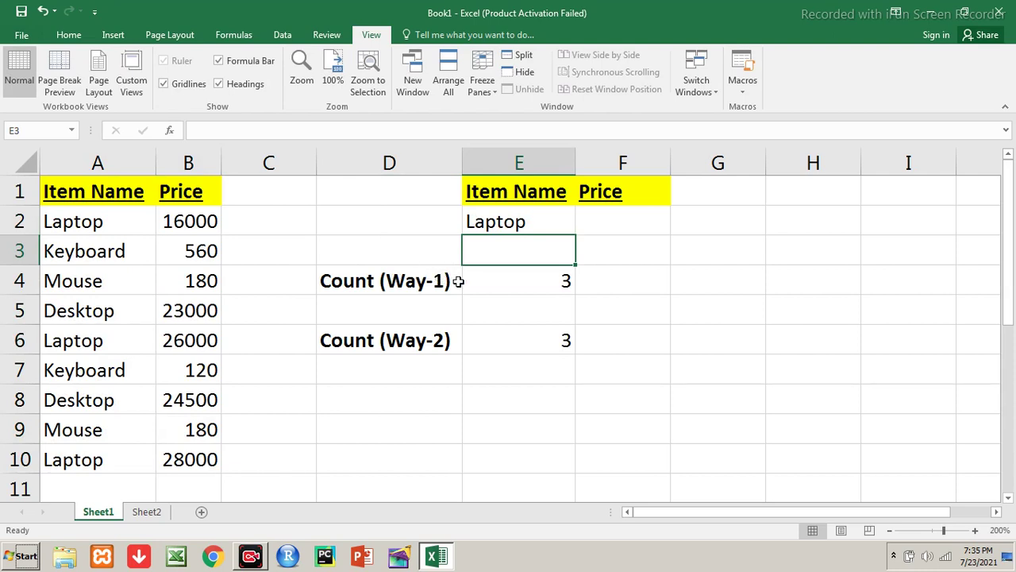
- Examine the Way-1 and Way-2 count formulas in E4 and E6 against the Laptop rows in the A1:B10 table
left_click(513, 289)
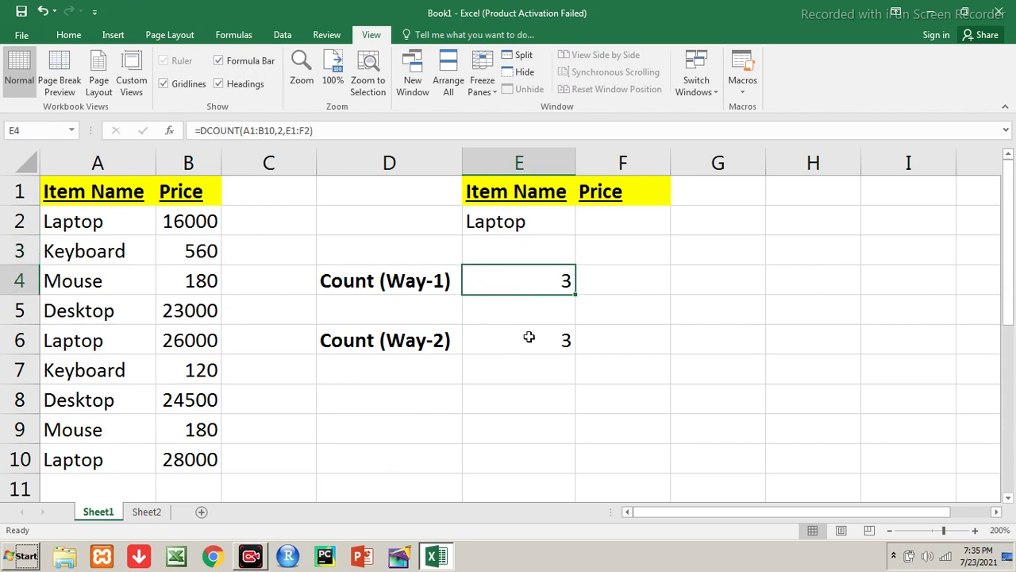
left_click(530, 336)
left_click(527, 279)
left_click(75, 224)
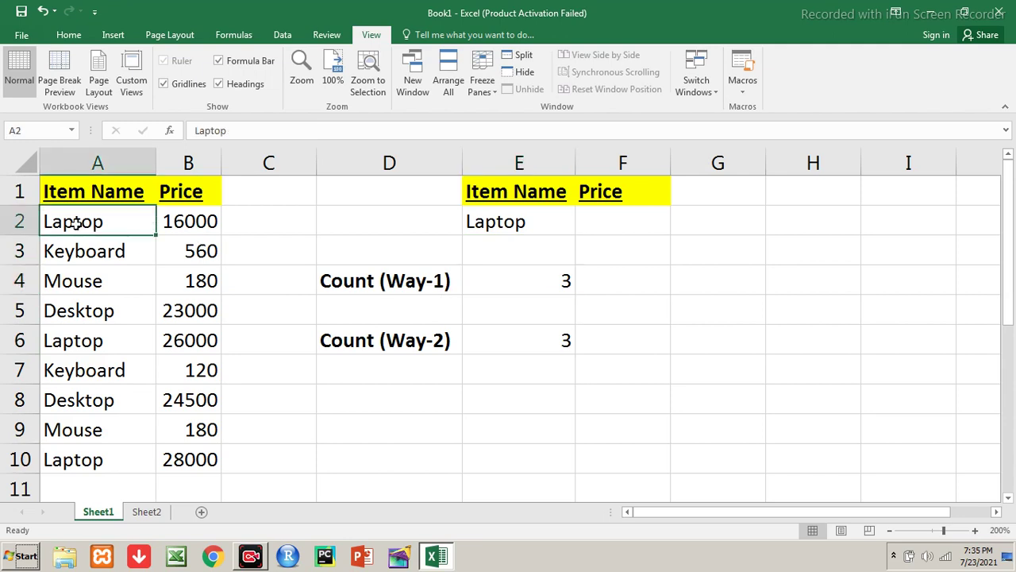
left_click(77, 333)
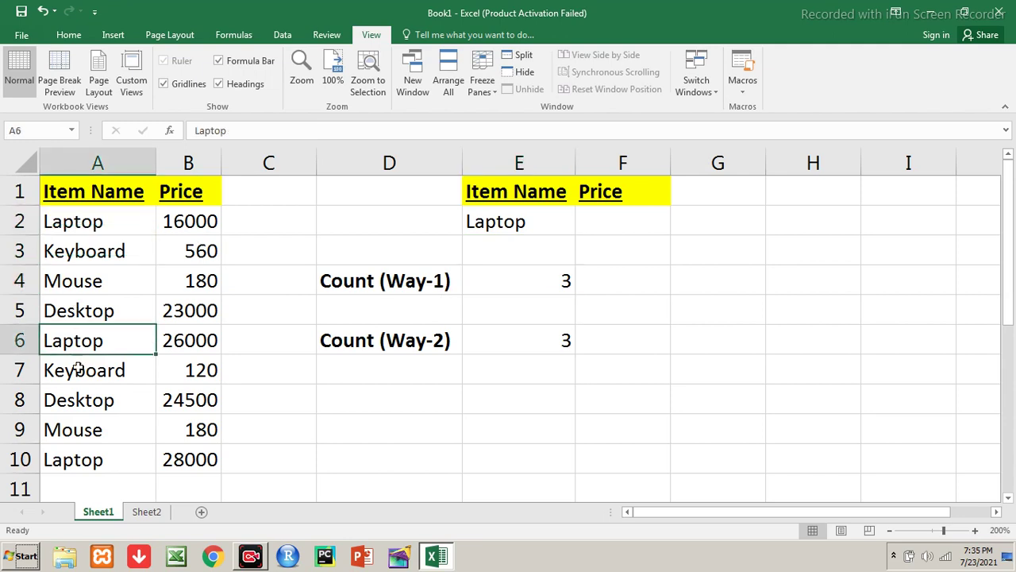
left_click(86, 457)
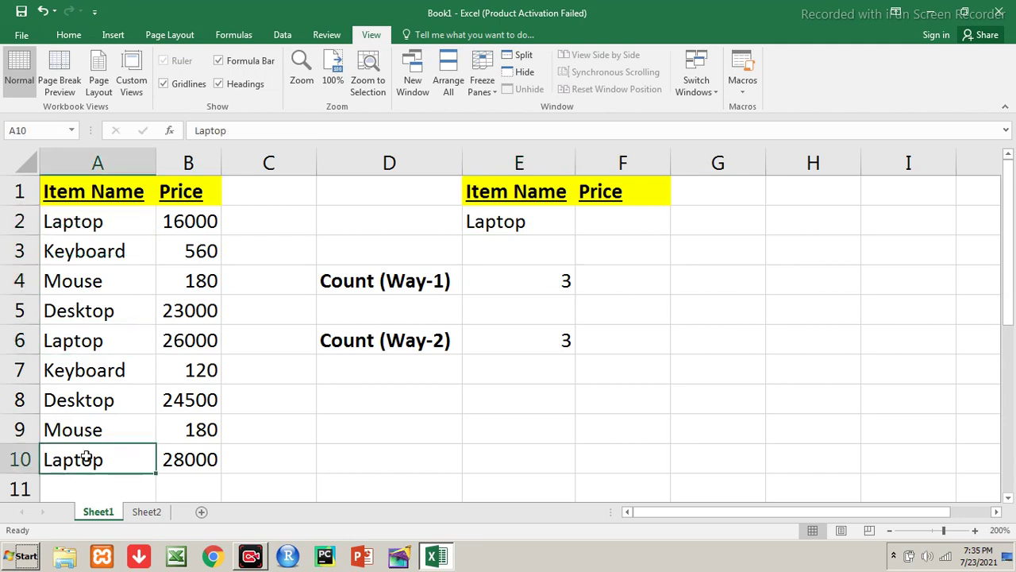
left_click(487, 227)
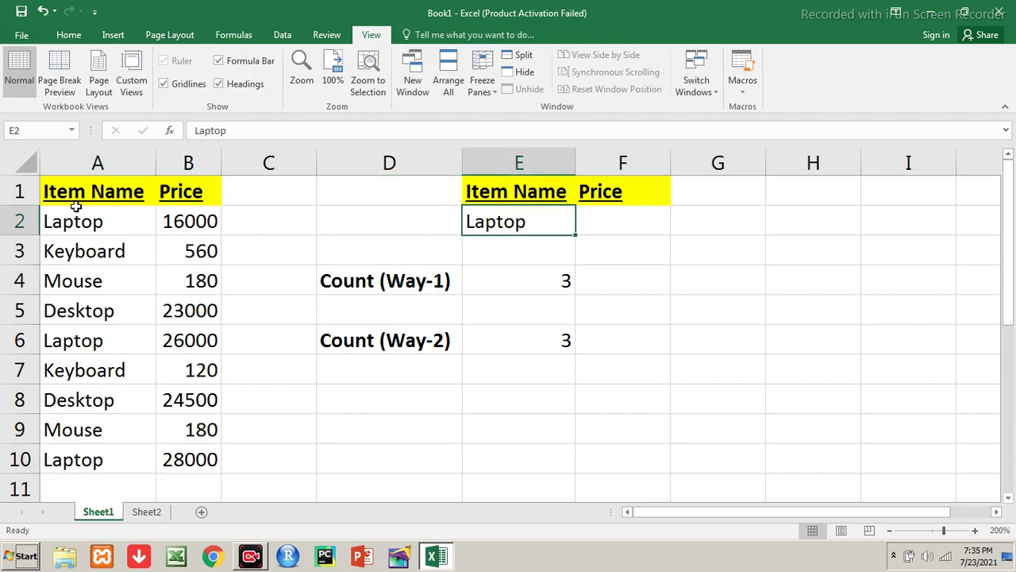
left_click_drag(75, 204, 176, 459)
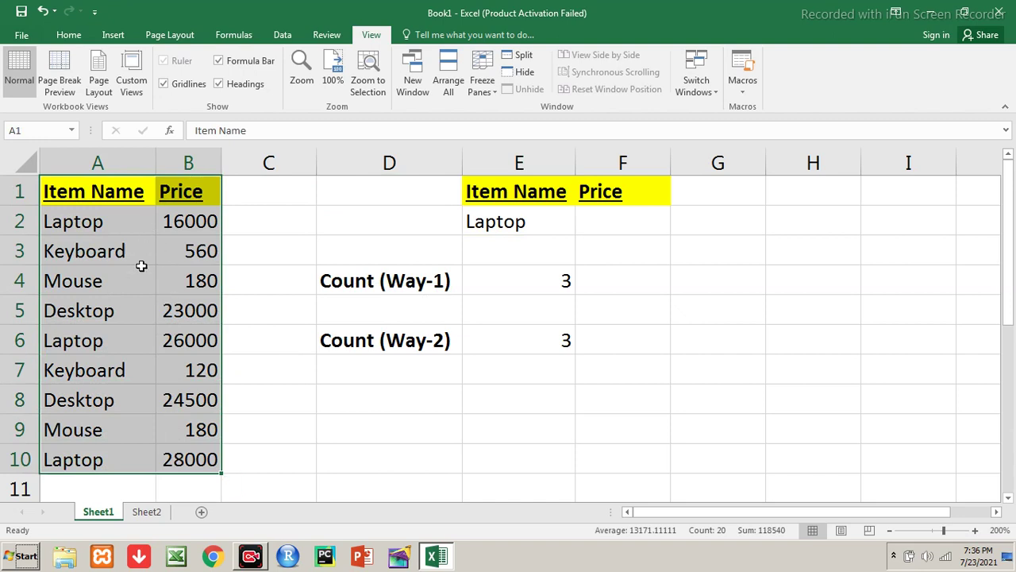
left_click(518, 220)
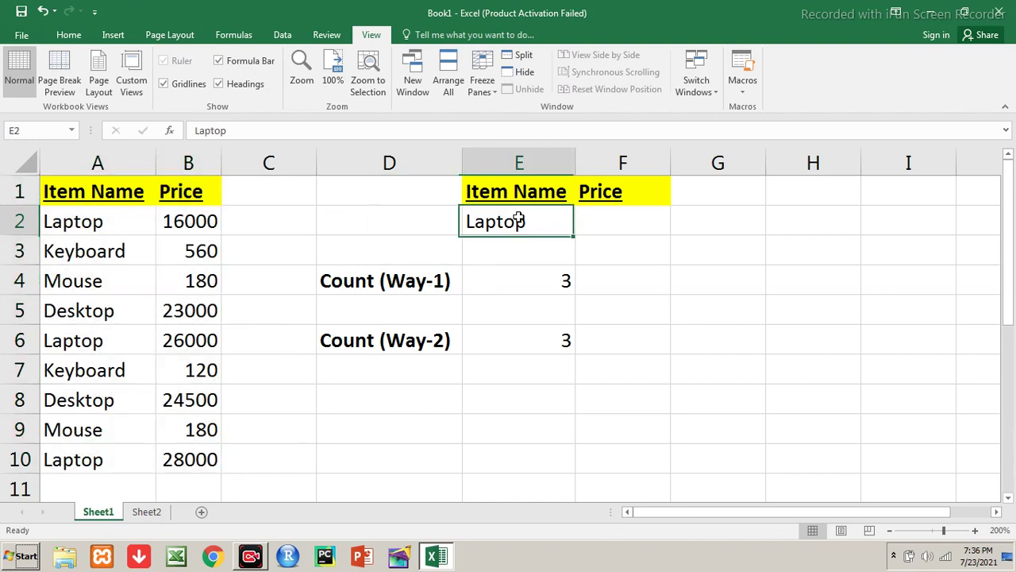
left_click(527, 281)
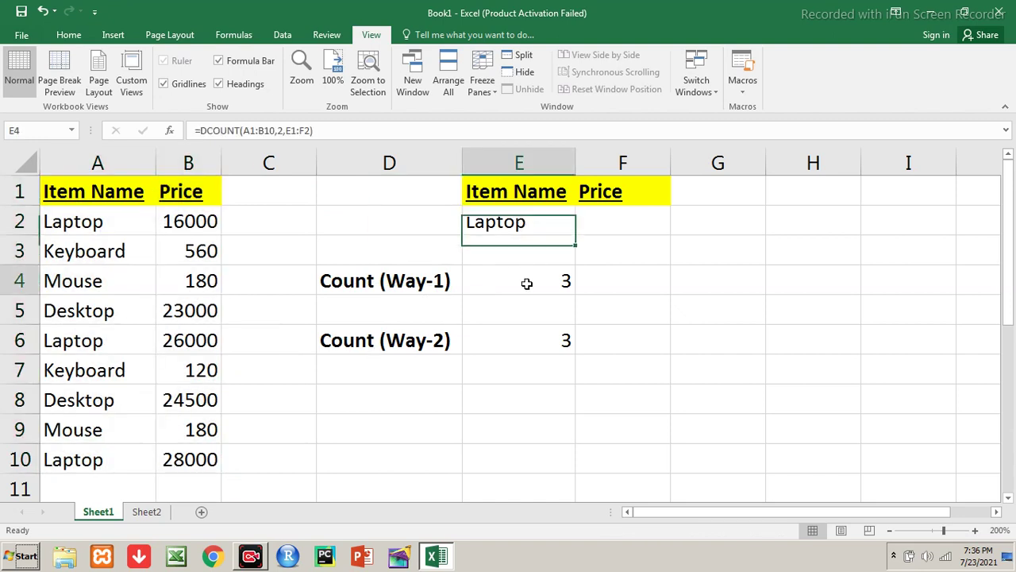
left_click(526, 349)
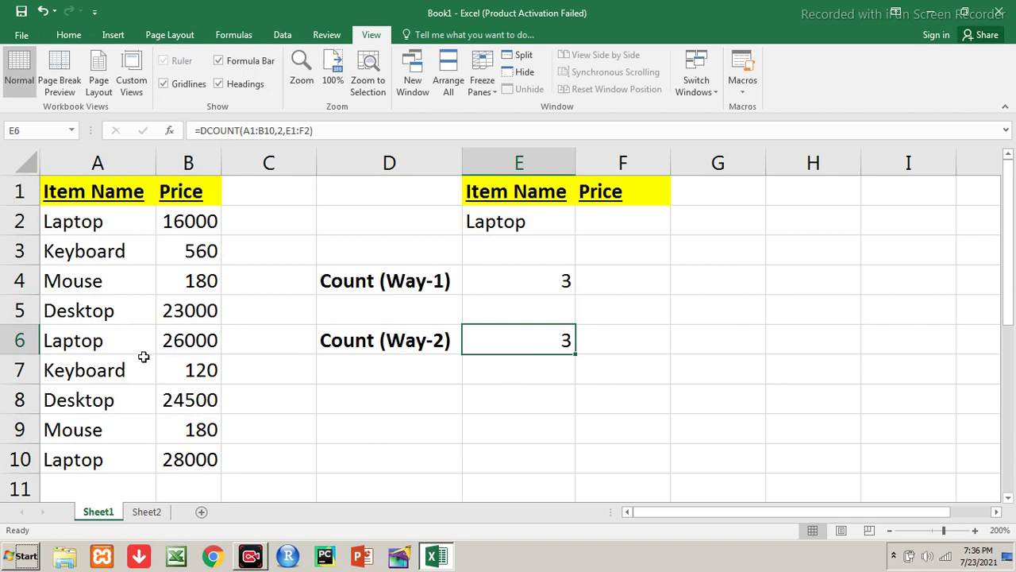
- Change the Item Name criterion in E2 to Desktop and check both counts against the Desktop rows in the item table
left_click(481, 222)
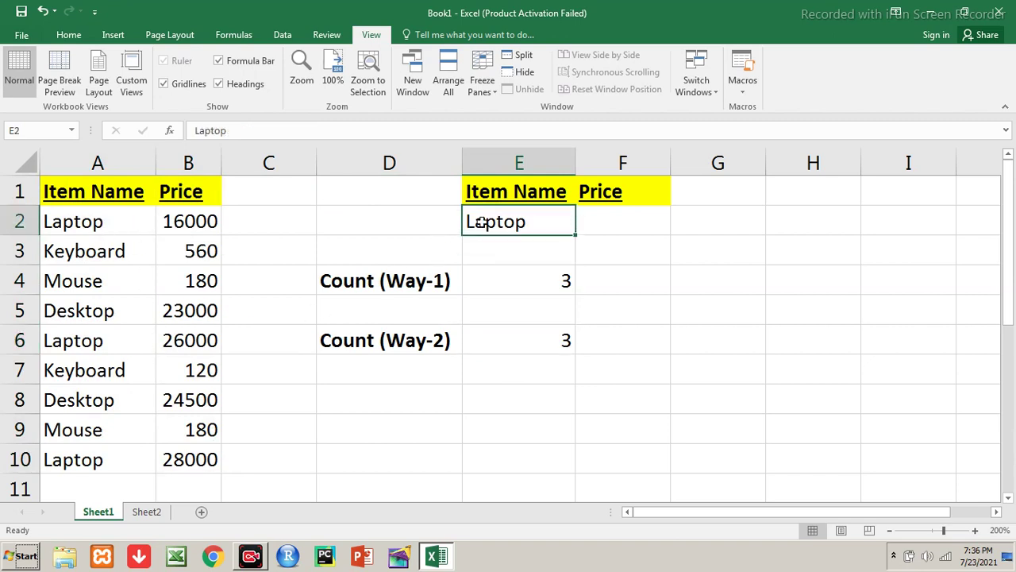
type("Desktop")
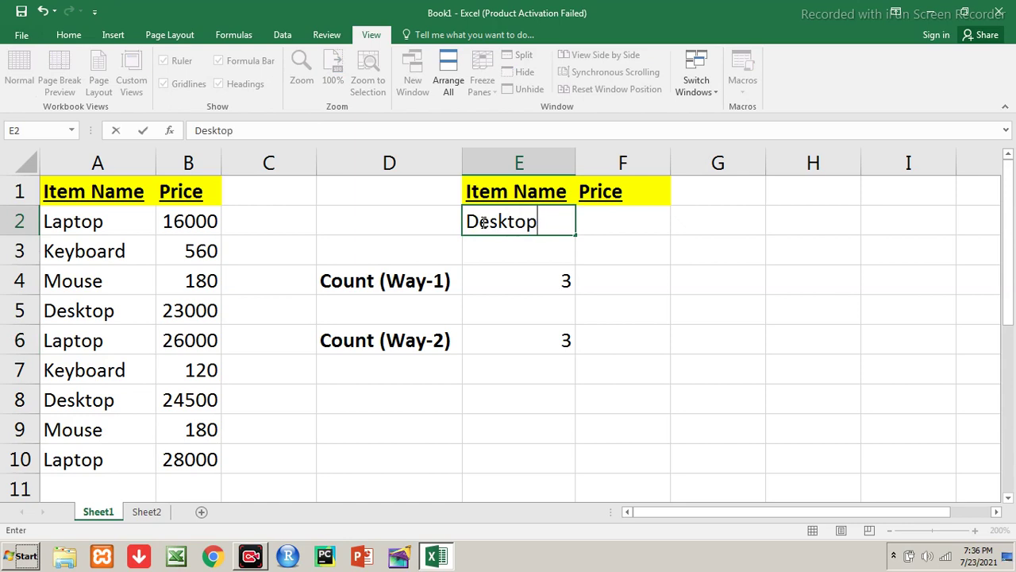
key("Return")
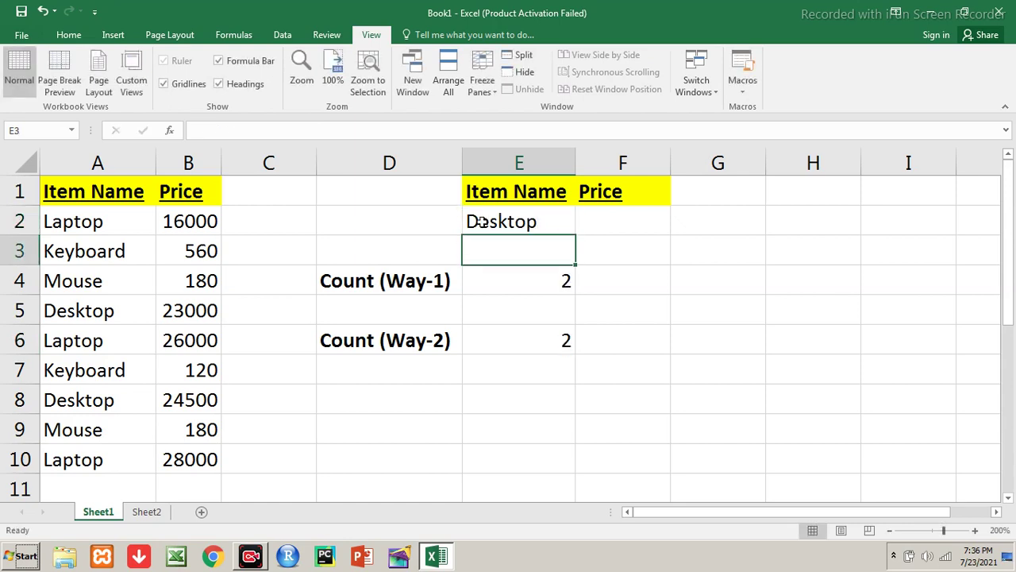
left_click(529, 283)
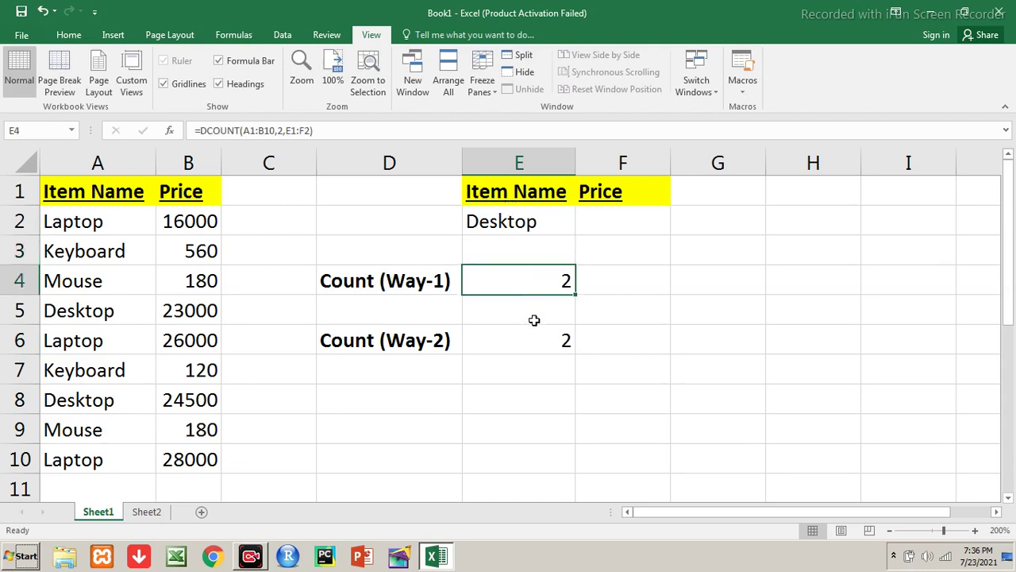
left_click(524, 343)
left_click_drag(65, 228, 170, 458)
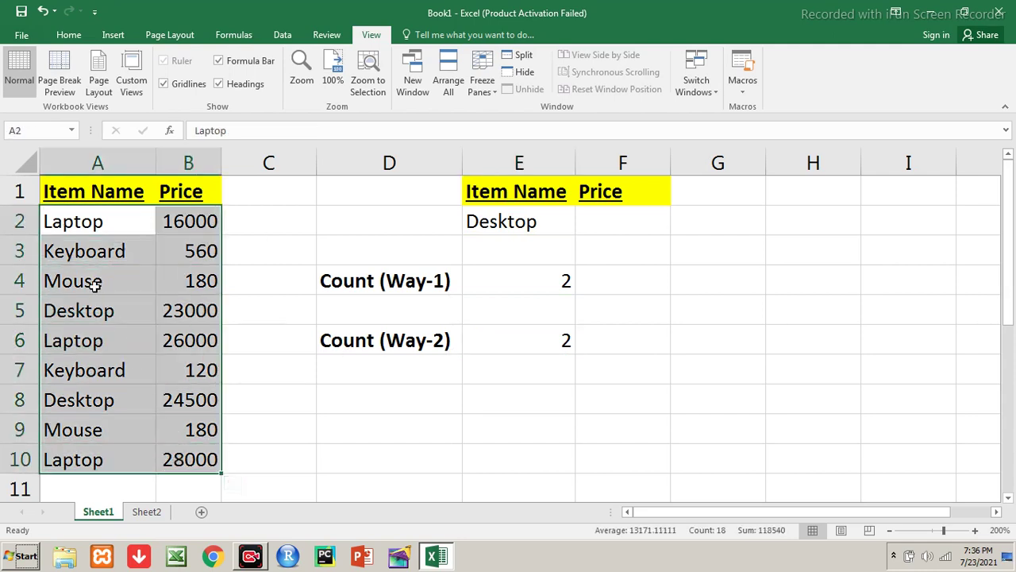
left_click(79, 307)
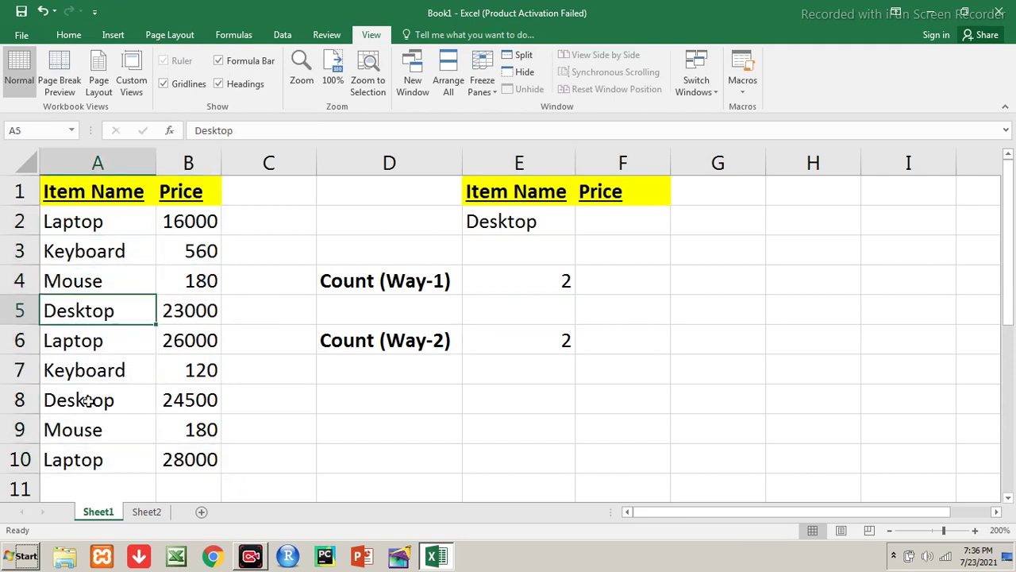
left_click(87, 401)
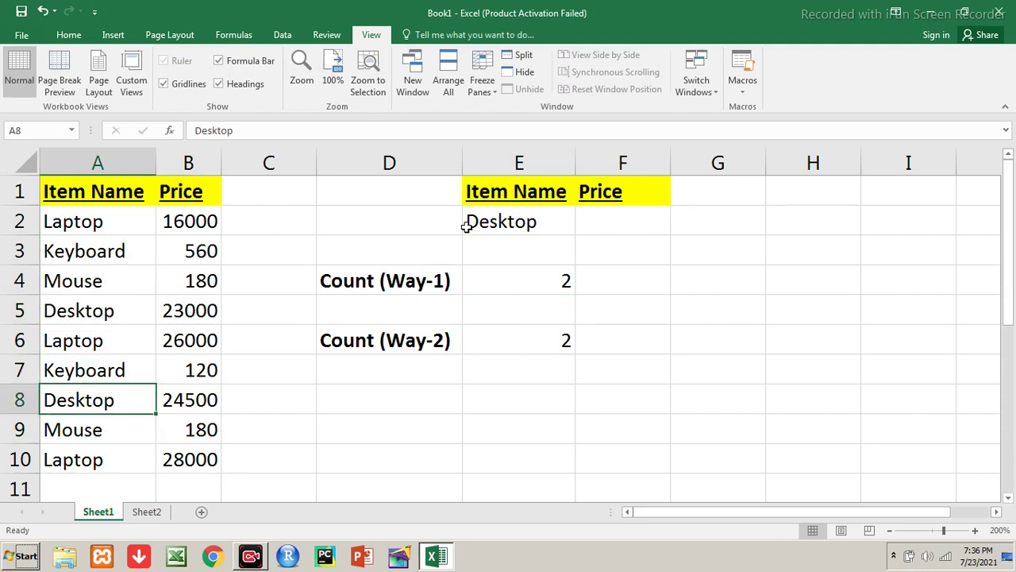
- Try Mouse and then Keyboard as the Item Name criterion in cell E2
left_click(469, 219)
type("Mouse")
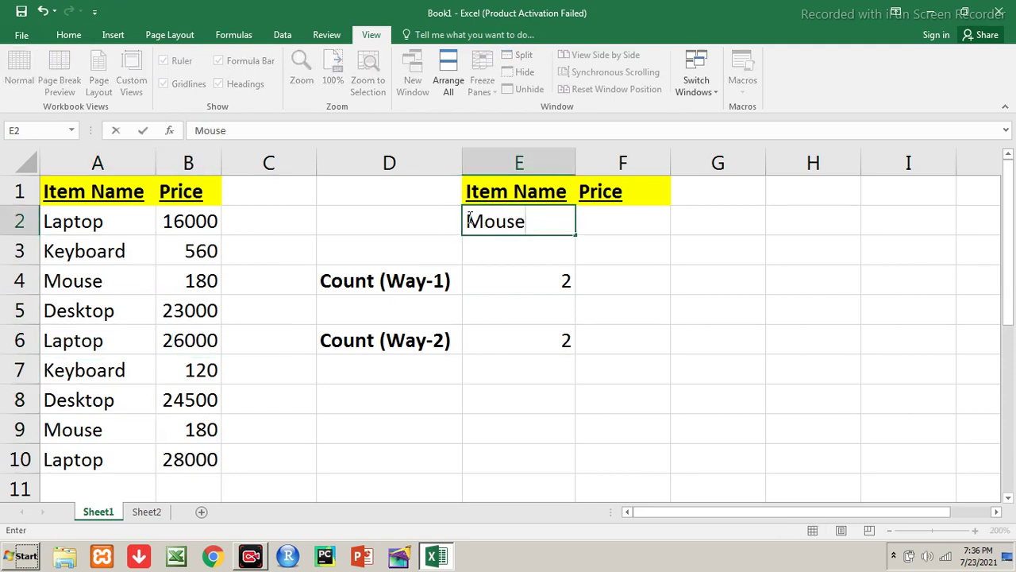
key("Return")
left_click(469, 219)
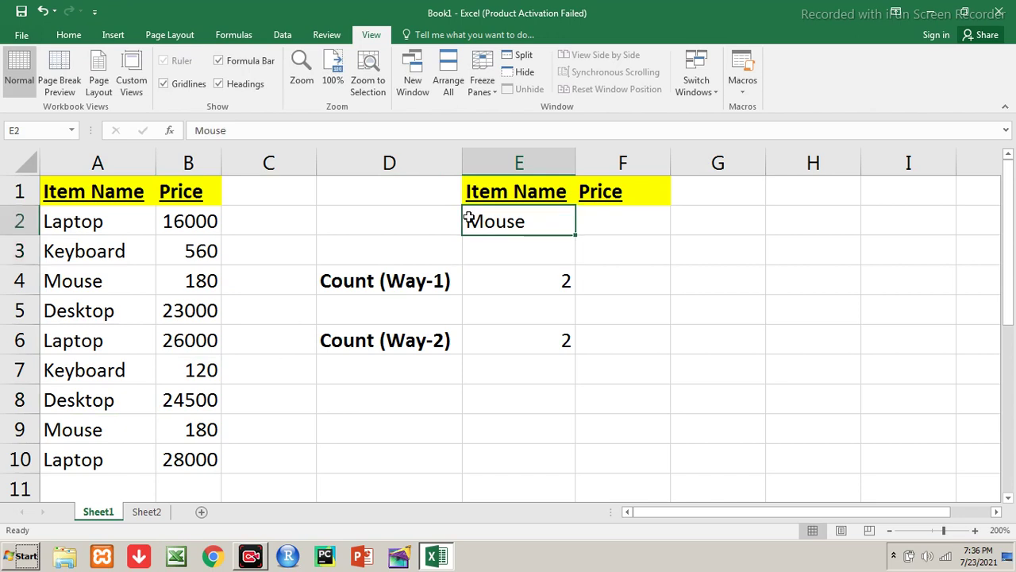
type("Keyboard")
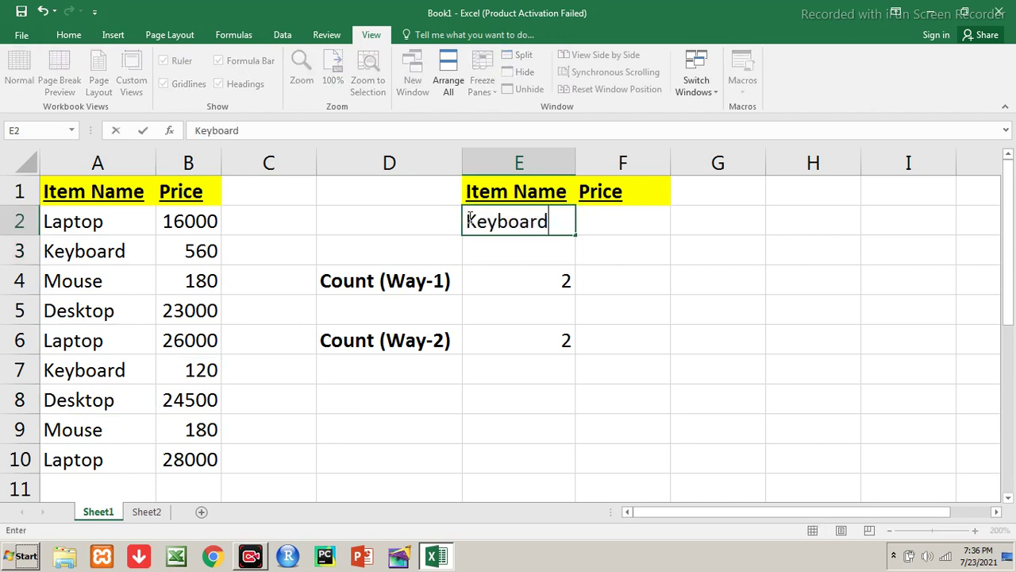
key("Return")
- Replace the Keyboard criterion in cell E2 with Laptop
left_click(470, 219)
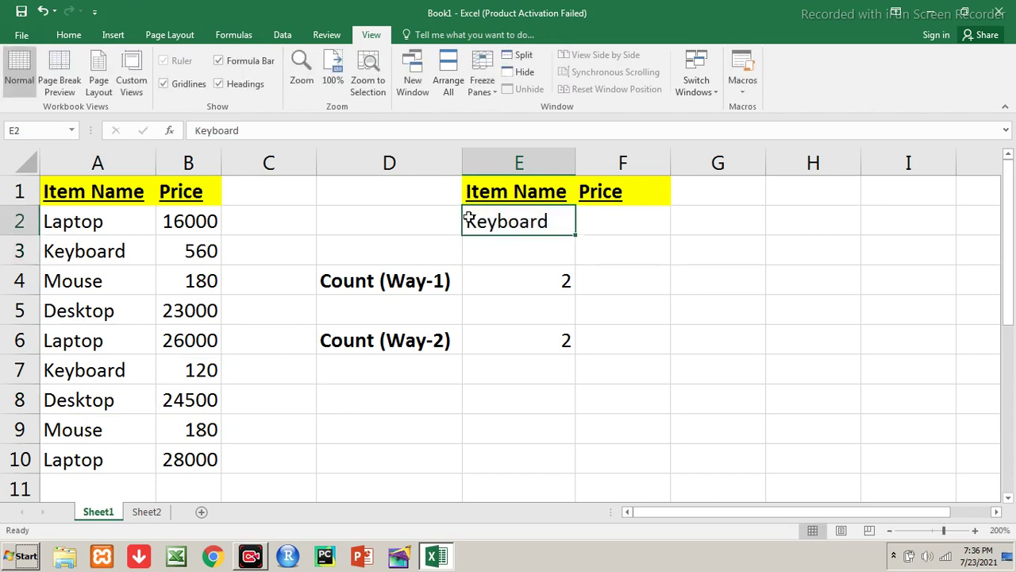
type("KLaptop")
key("BackSpace")
key("BackSpace")
key("BackSpace")
key("BackSpace")
key("BackSpace")
key("BackSpace")
key("BackSpace")
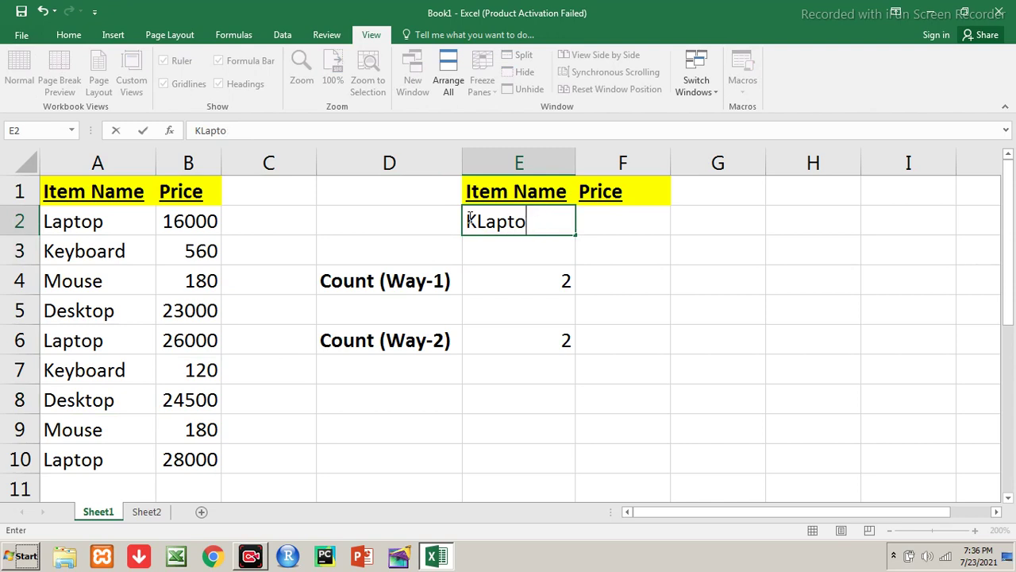
type("Laptop")
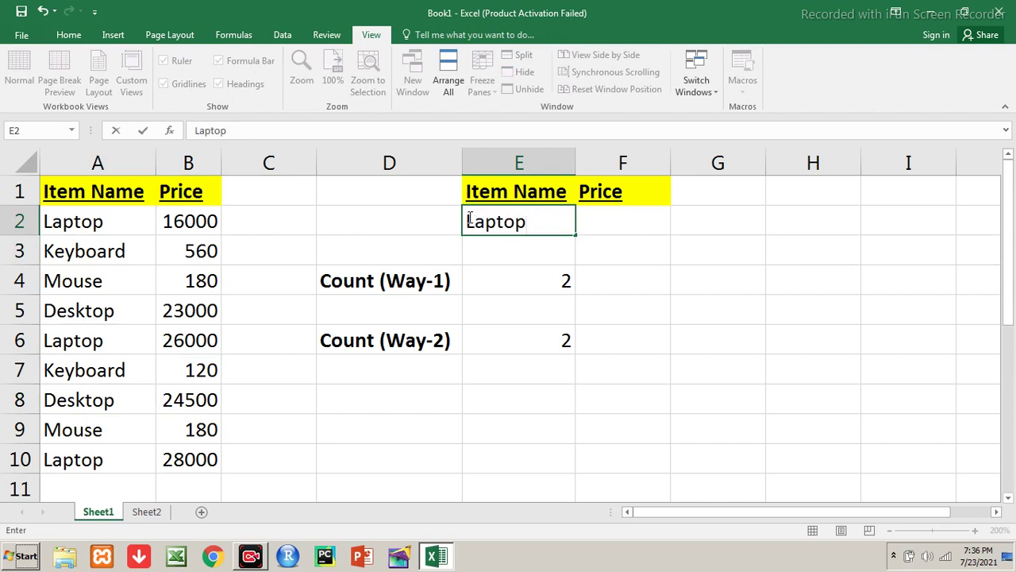
key("Return")
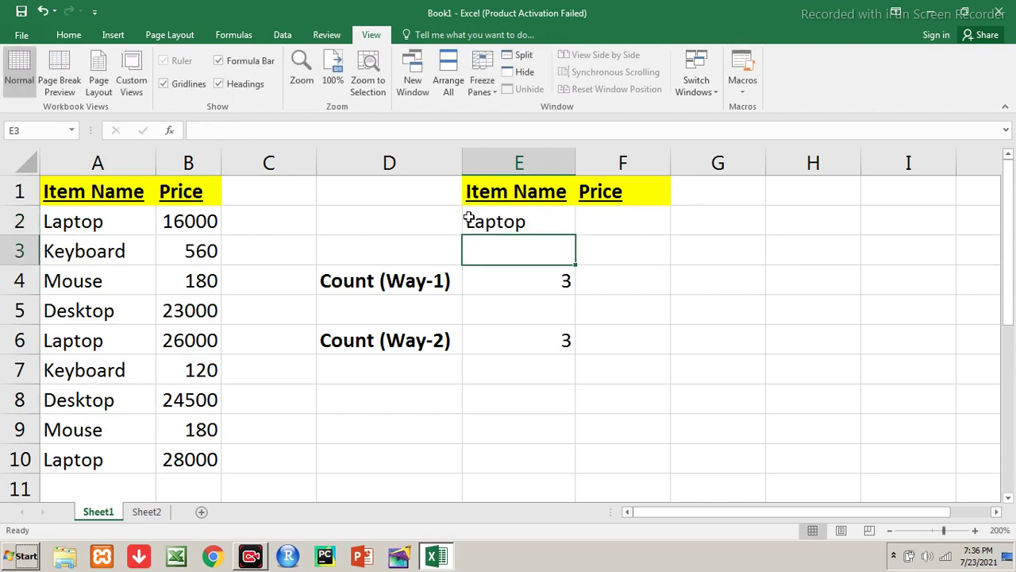
- Clear the Item Name criterion in E2 and enter >1000 as the Price criterion in F2
left_click(469, 219)
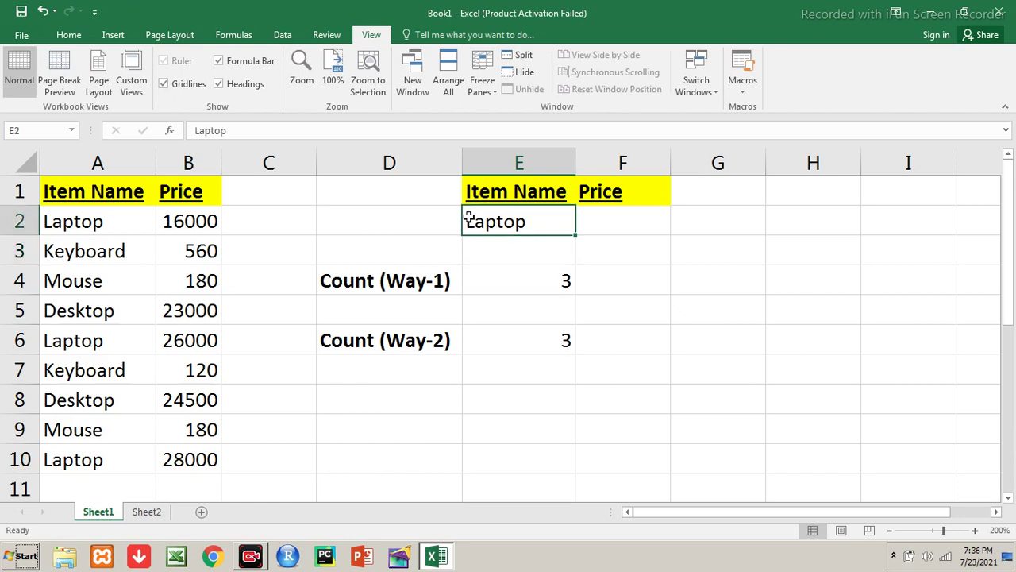
key("Delete")
key("Right")
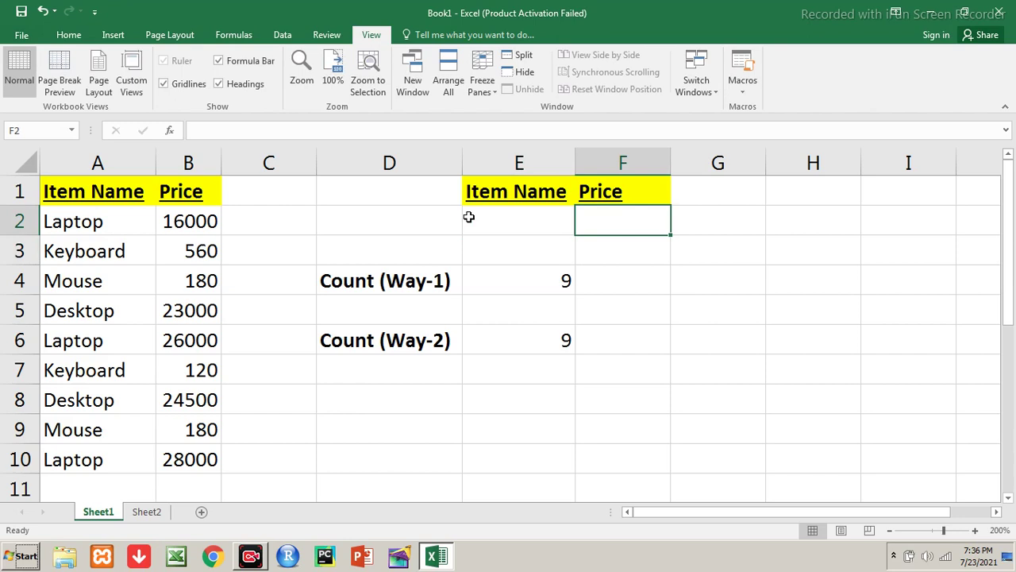
type(">1000")
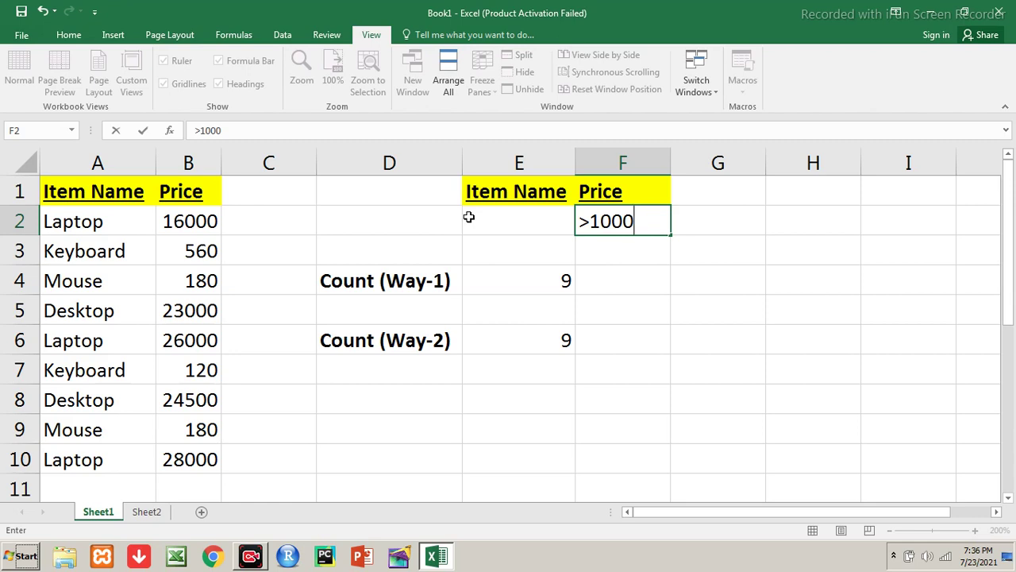
key("Return")
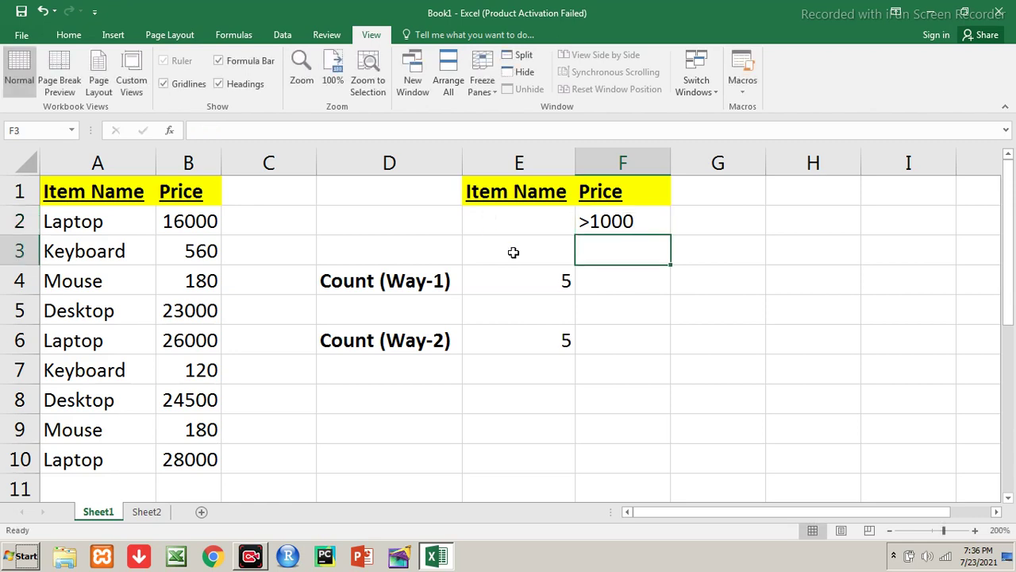
- Check the Way-1 count in E4 against the prices above 1000 in column B and the criterion in F2
left_click(545, 286)
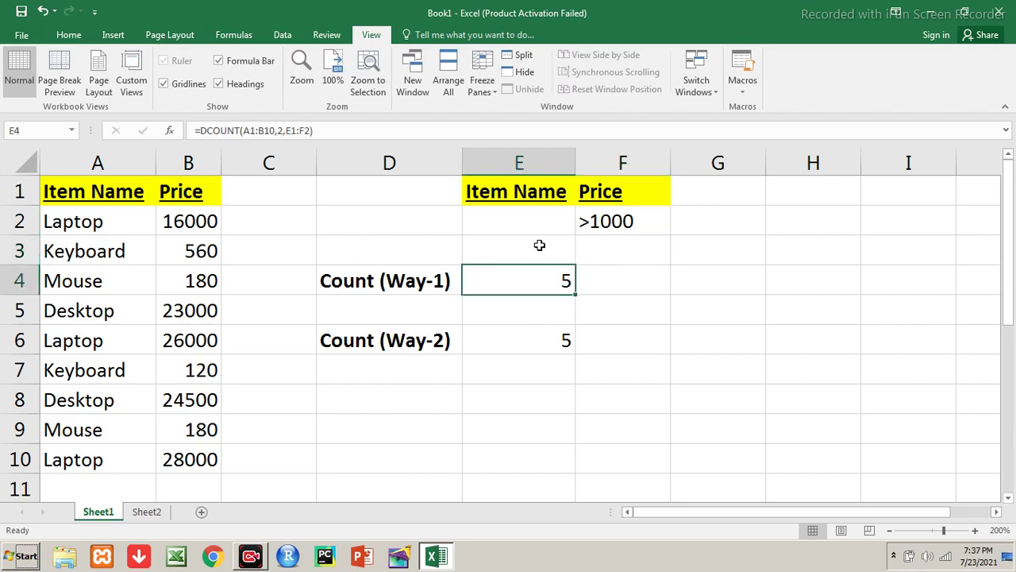
left_click(198, 222)
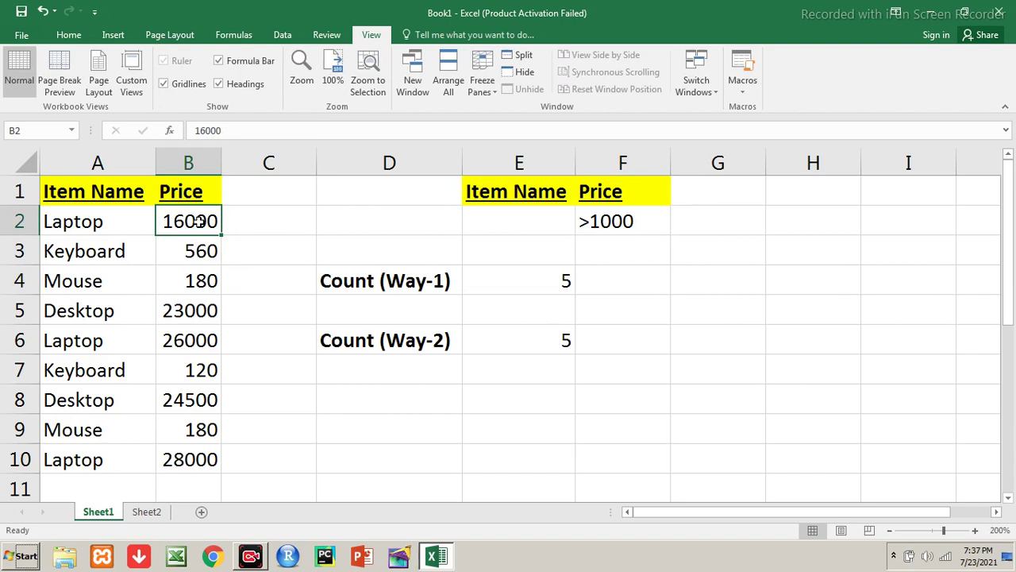
left_click(194, 308)
left_click(195, 337)
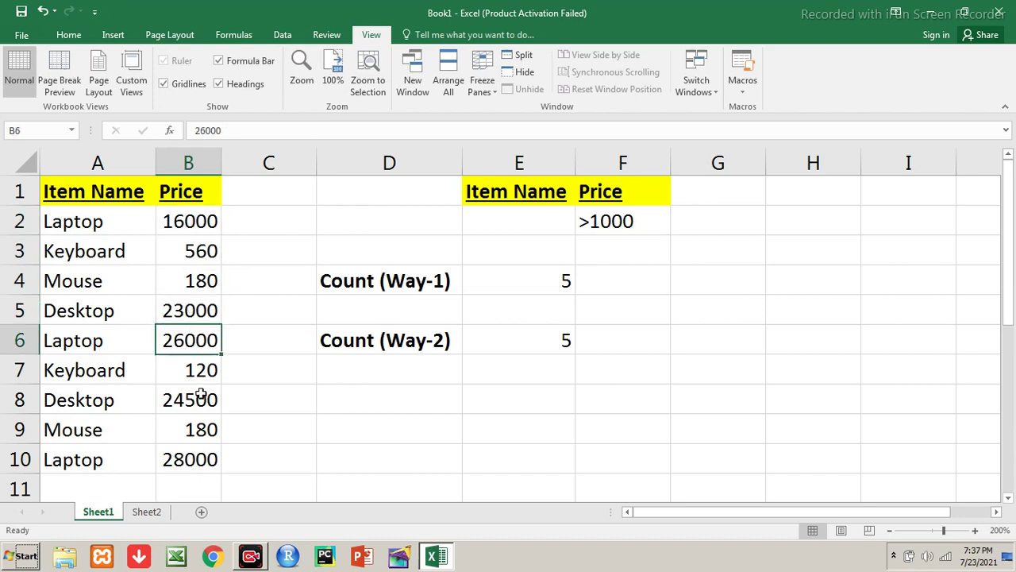
left_click(204, 400)
left_click(206, 452)
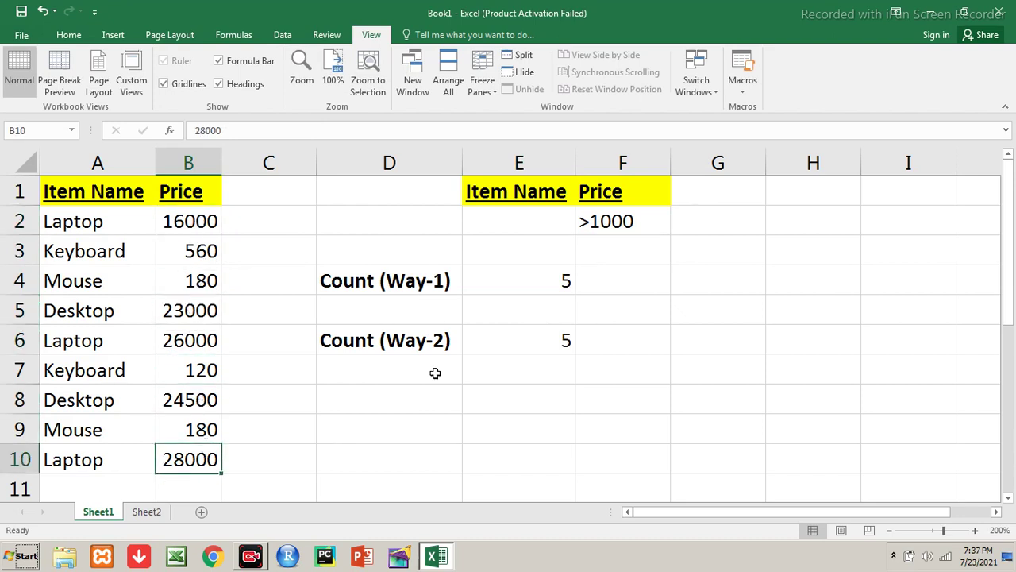
left_click(612, 228)
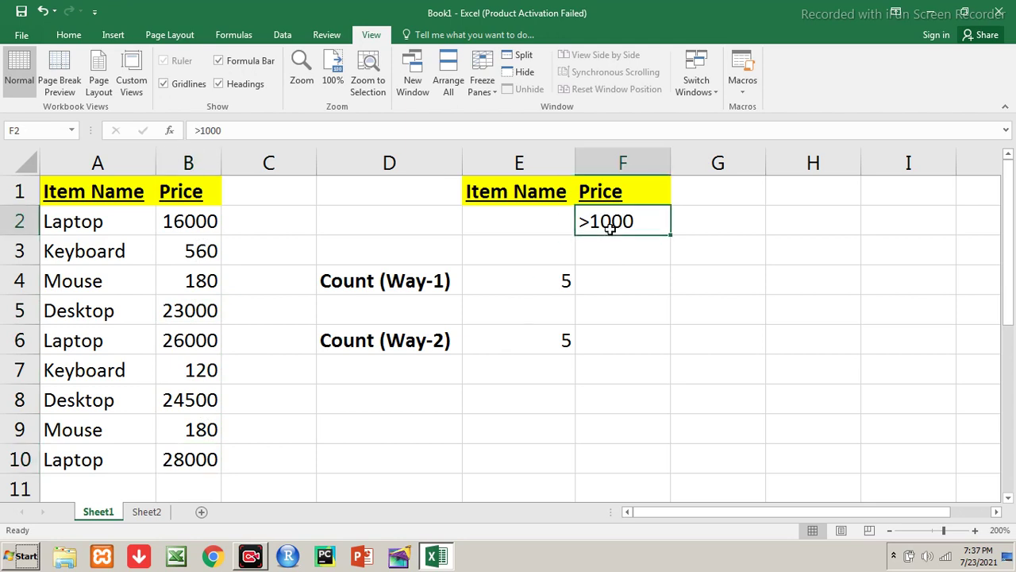
- Replace the Price criterion in F2 with <1000 and check the prices below 1000 in column B
type("<1000")
key("Return")
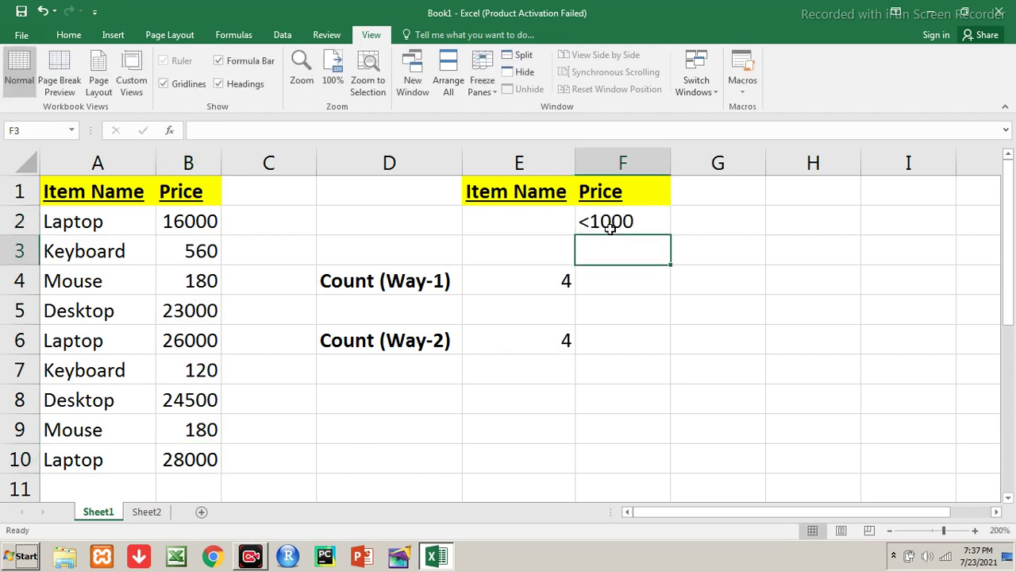
left_click(194, 251)
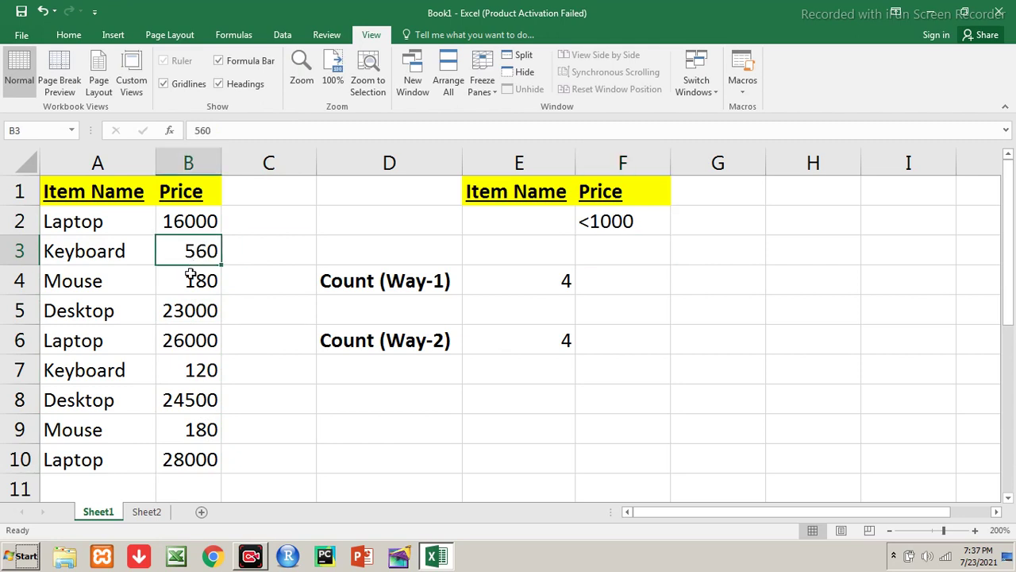
left_click(191, 276)
left_click(193, 365)
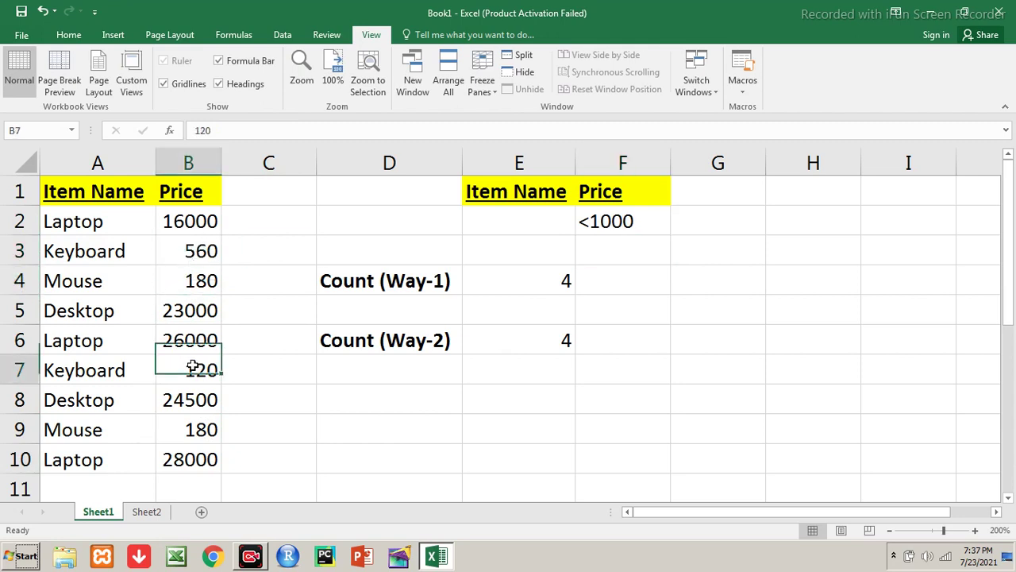
left_click(206, 437)
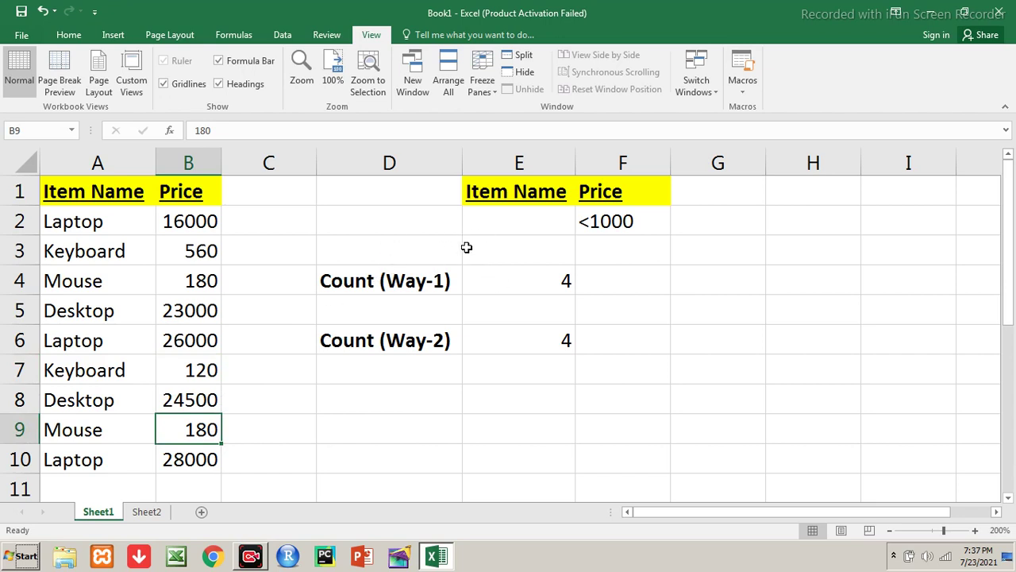
- Clear the Price criterion in F2 and enter Laptop as the Item Name criterion in E2
left_click(484, 212)
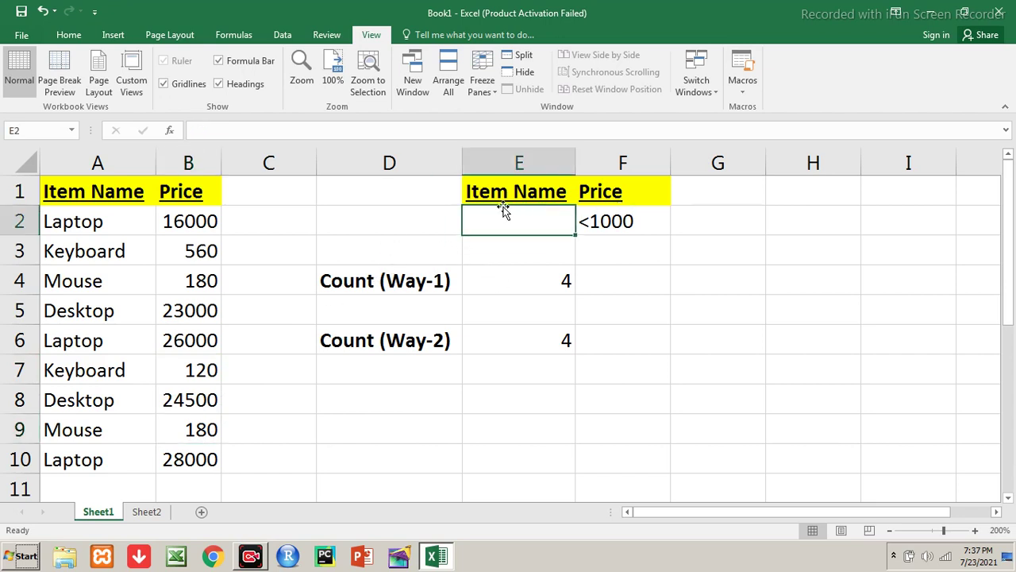
left_click(597, 220)
key("Delete")
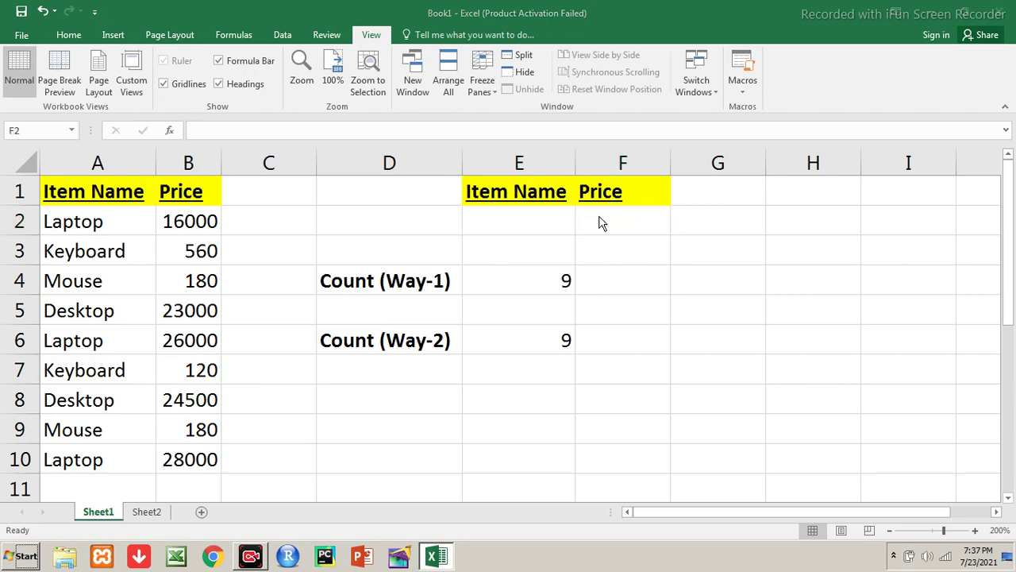
key("Left")
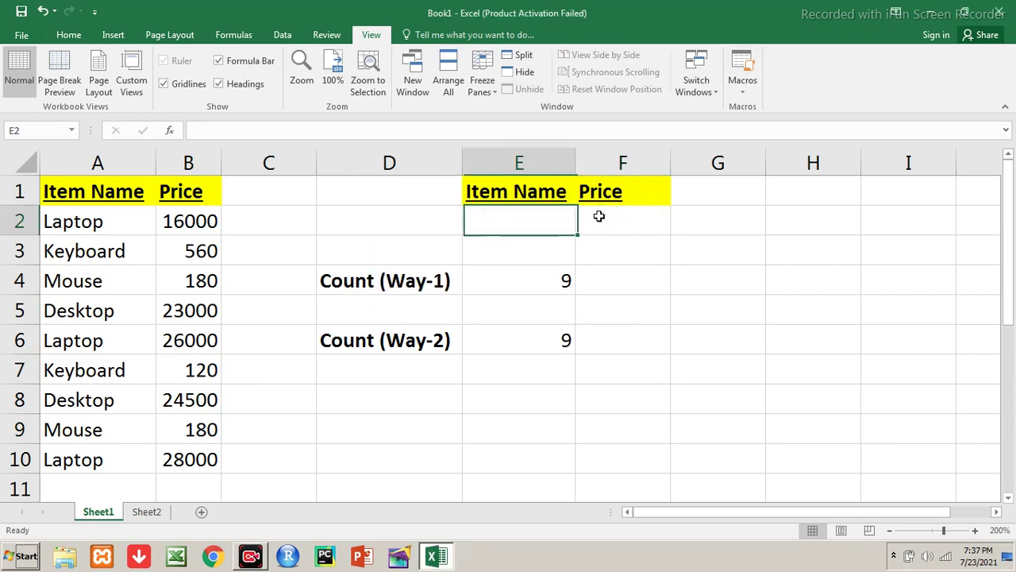
type("Laptop")
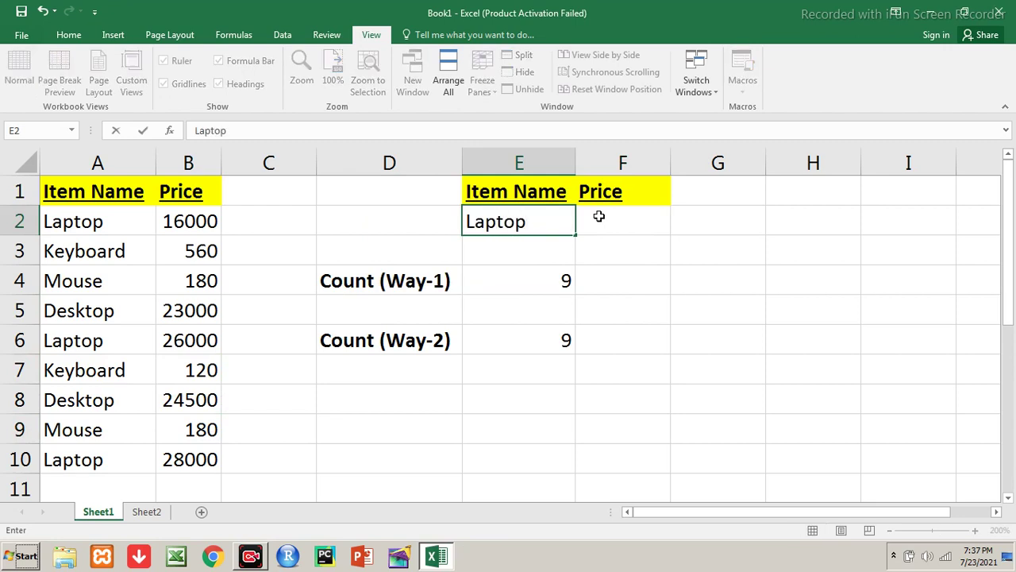
- Enter >20000 as the Price criterion in F2 beside the Laptop criterion
key("Right")
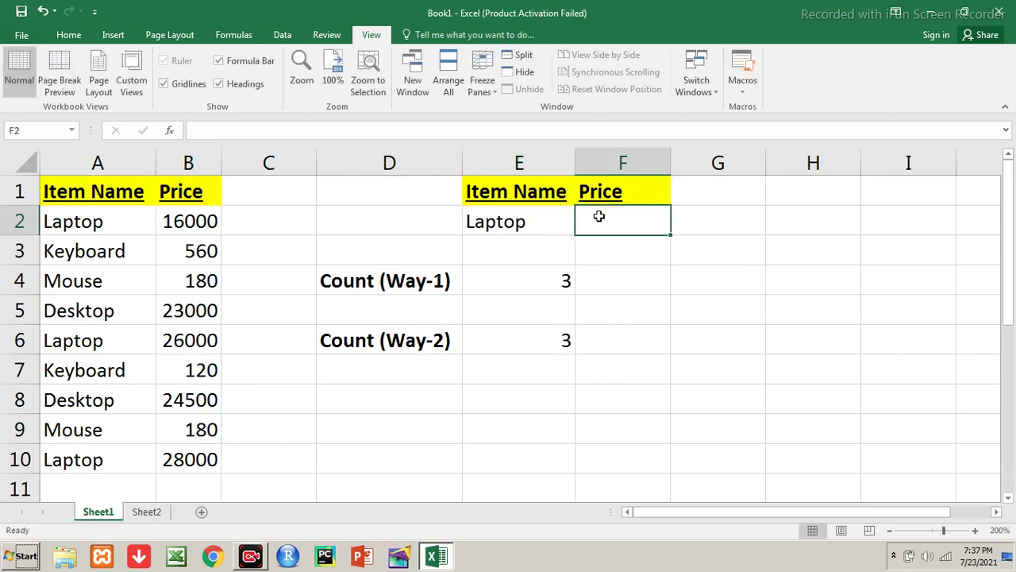
type(">")
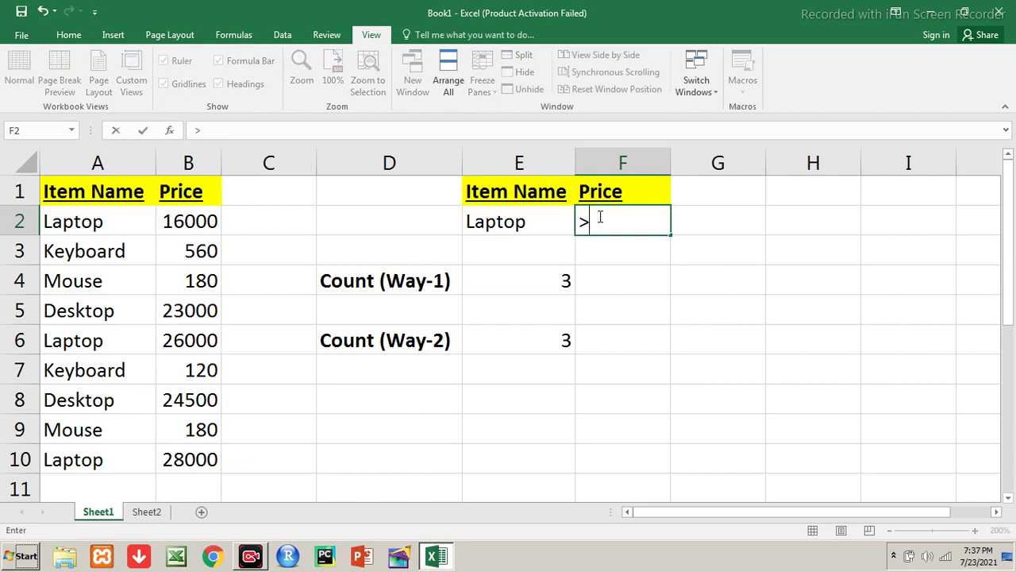
type("2000")
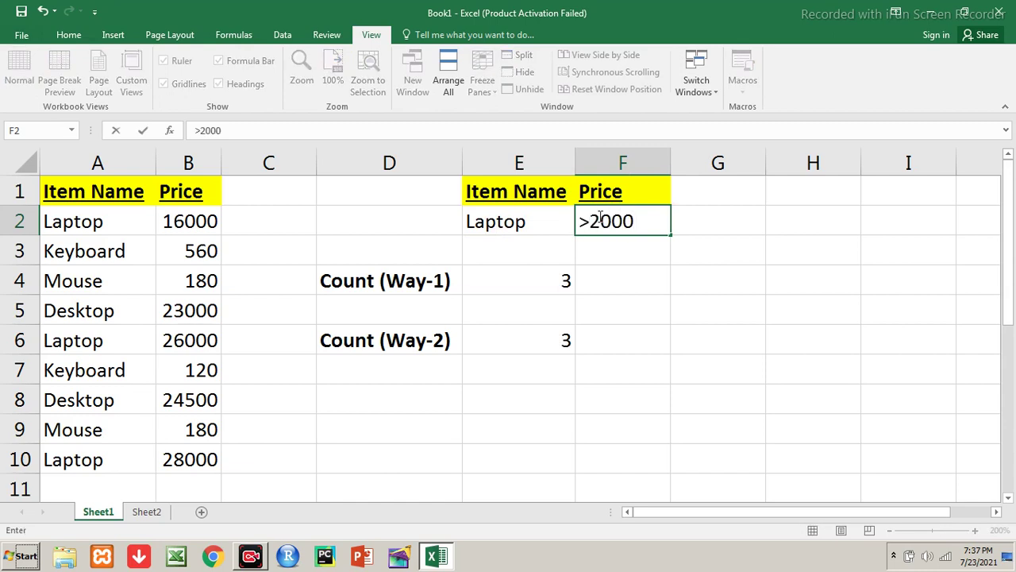
type("0")
key("Return")
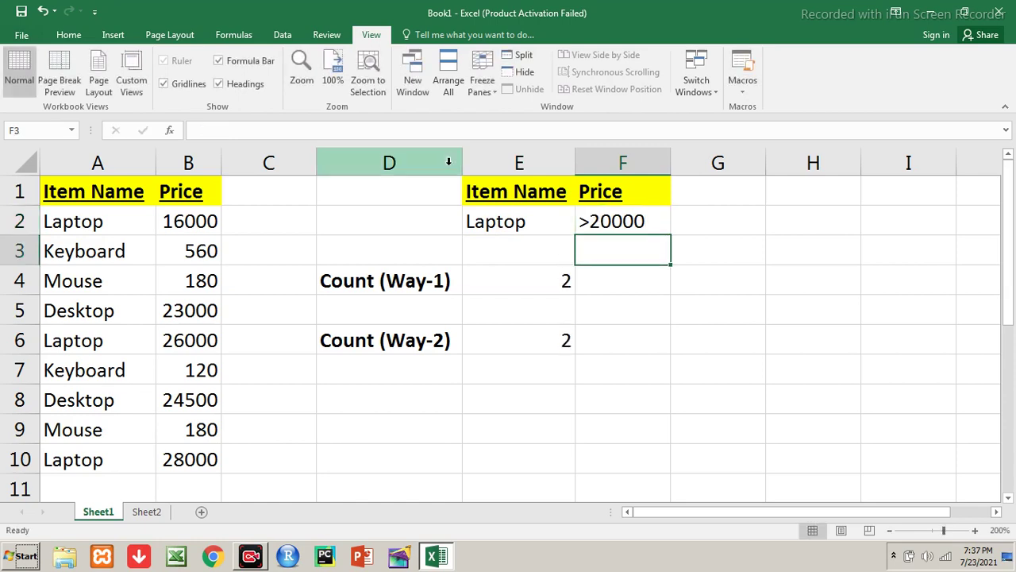
- Check each Laptop row in column A and its price in column B against the >20000 criterion
left_click(108, 228)
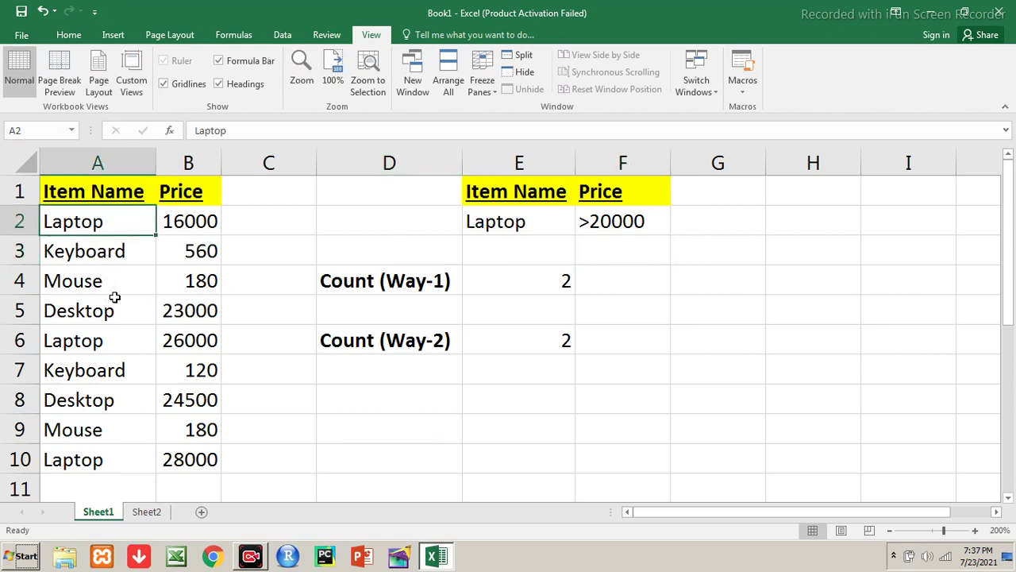
left_click(108, 343)
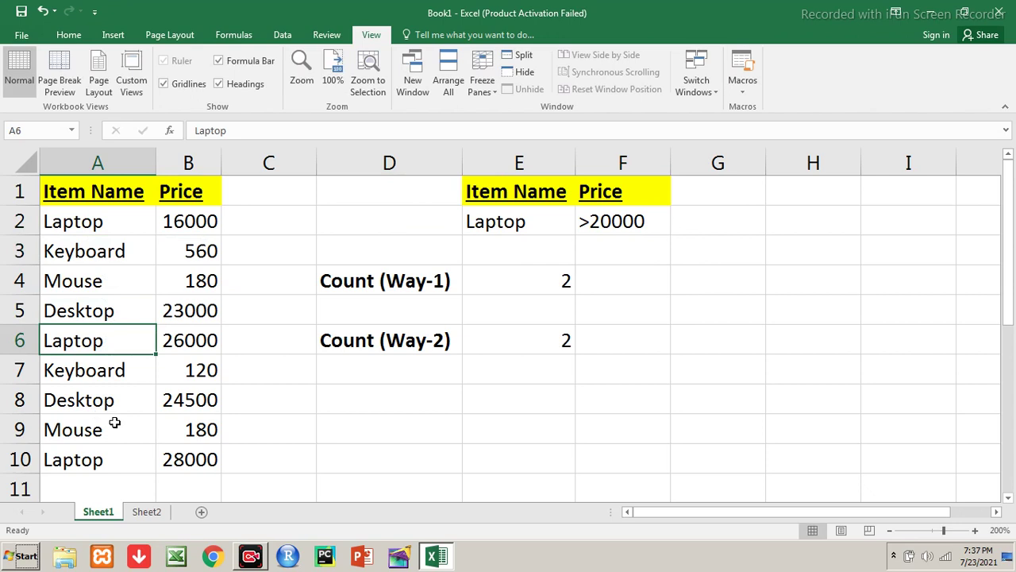
key("Down")
left_click(95, 461)
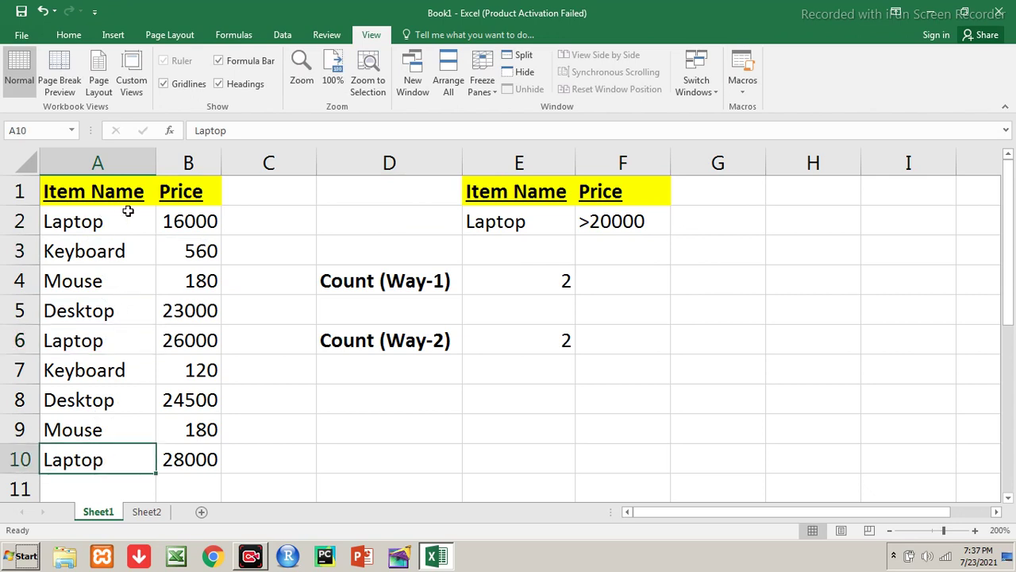
left_click(170, 221)
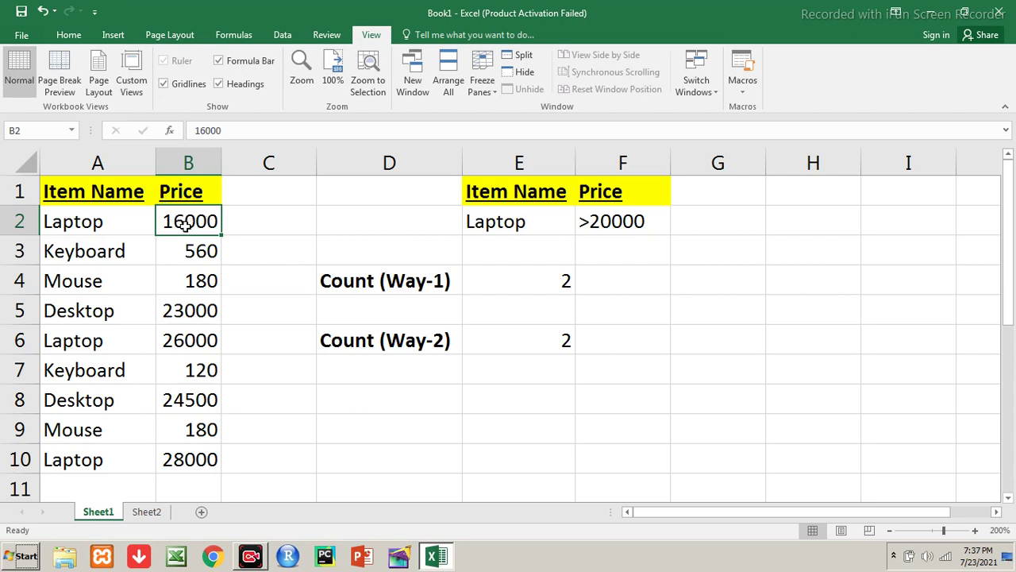
left_click(189, 340)
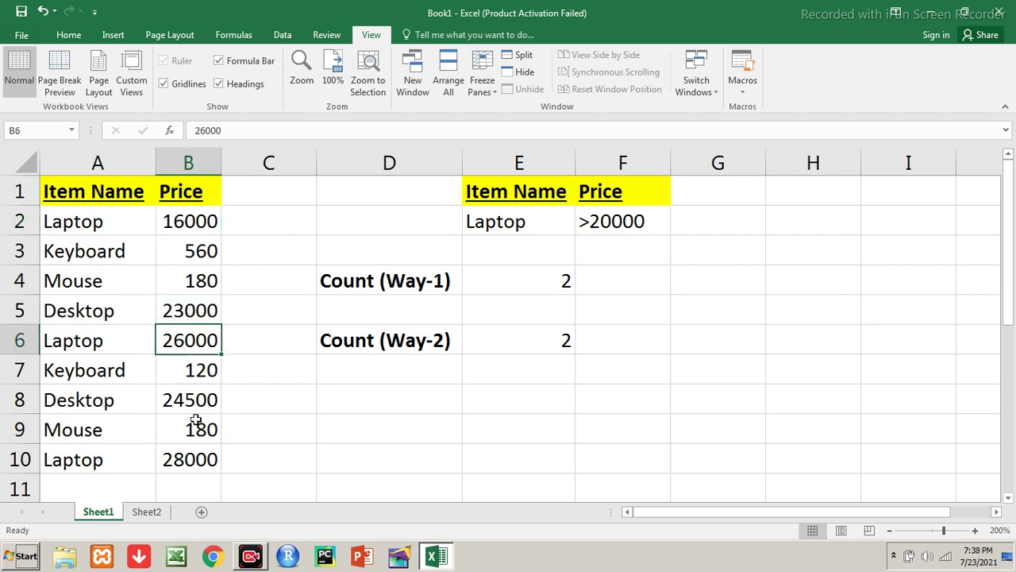
left_click(195, 459)
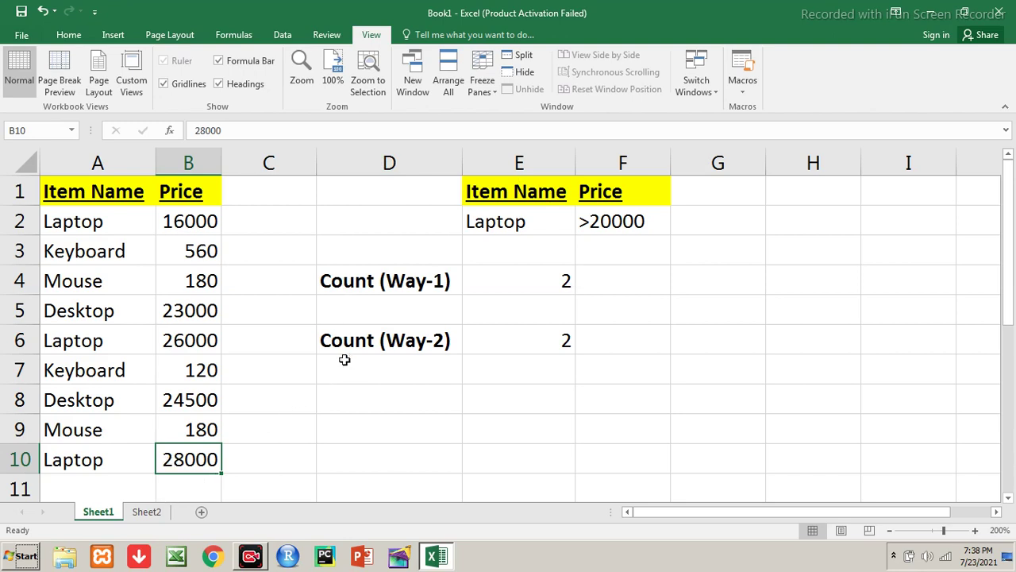
- Switch to Sheet2 and review the item table A1:B10 and the criteria range E1:F2
left_click(146, 511)
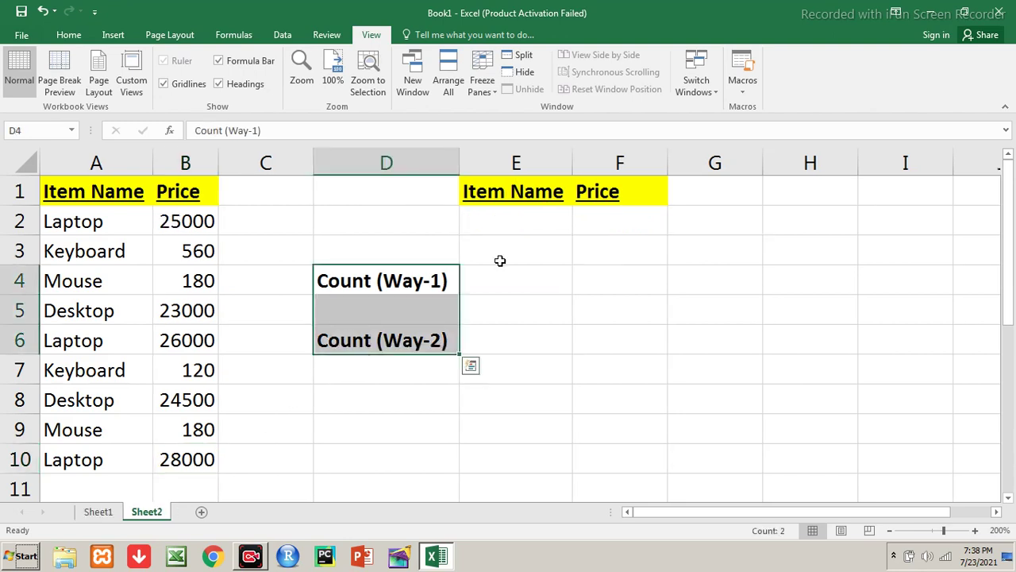
left_click(315, 367)
left_click_drag(57, 189, 206, 463)
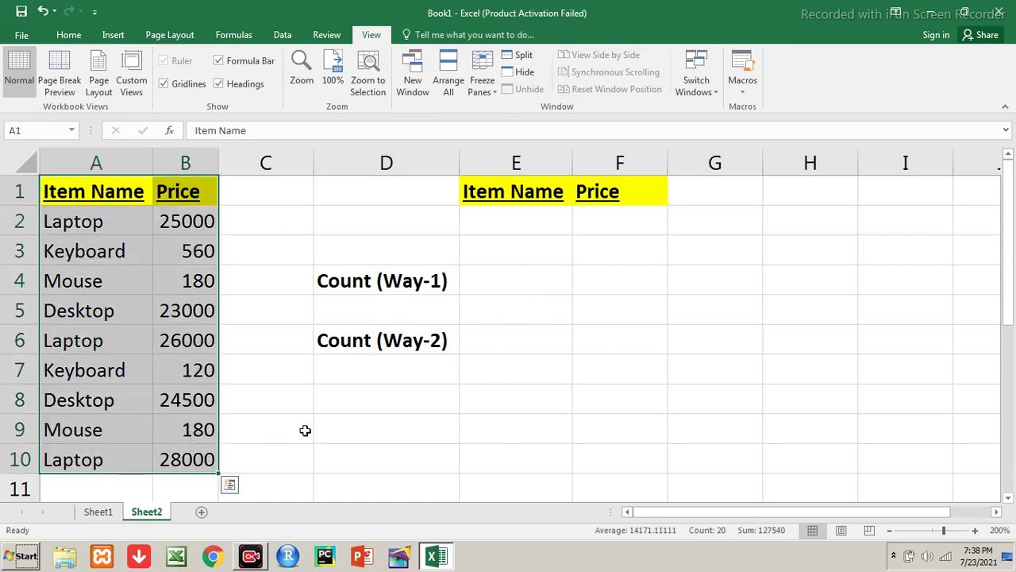
left_click_drag(480, 192, 624, 219)
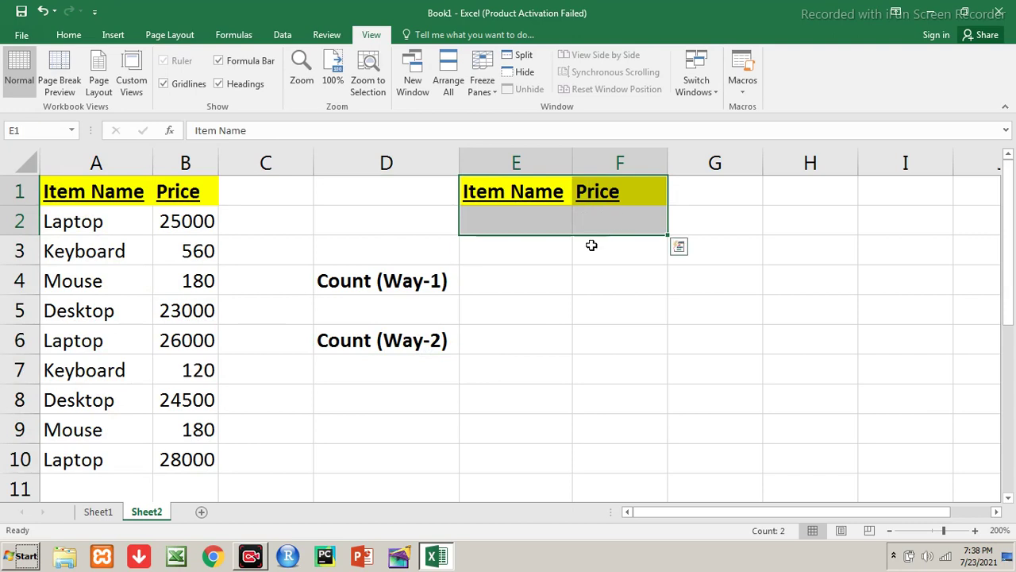
- Enter =dcount(A1:B10,2,E1:F2) in E4 for Count (Way-1), using column number 2 as the field
left_click(500, 289)
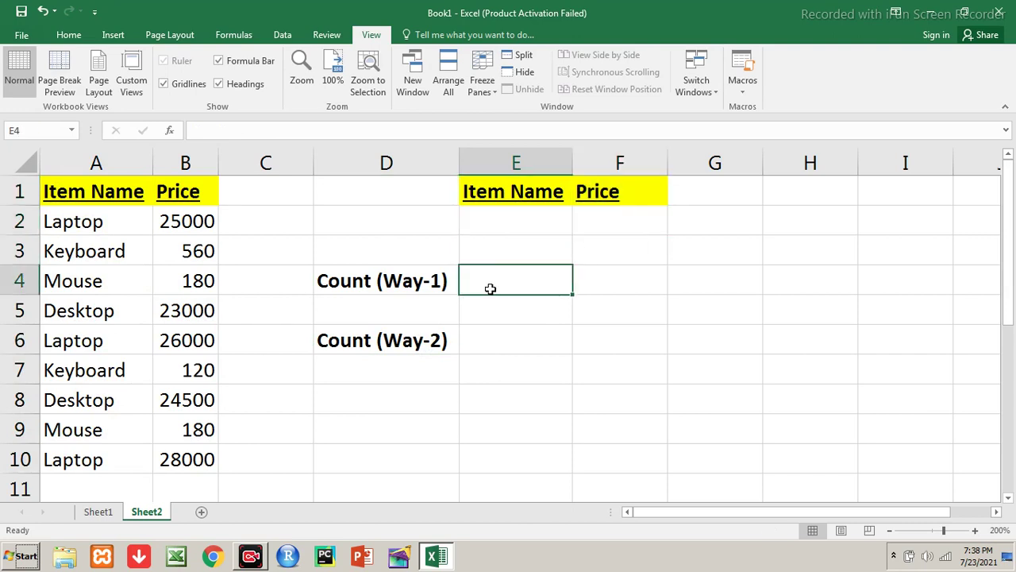
type("=")
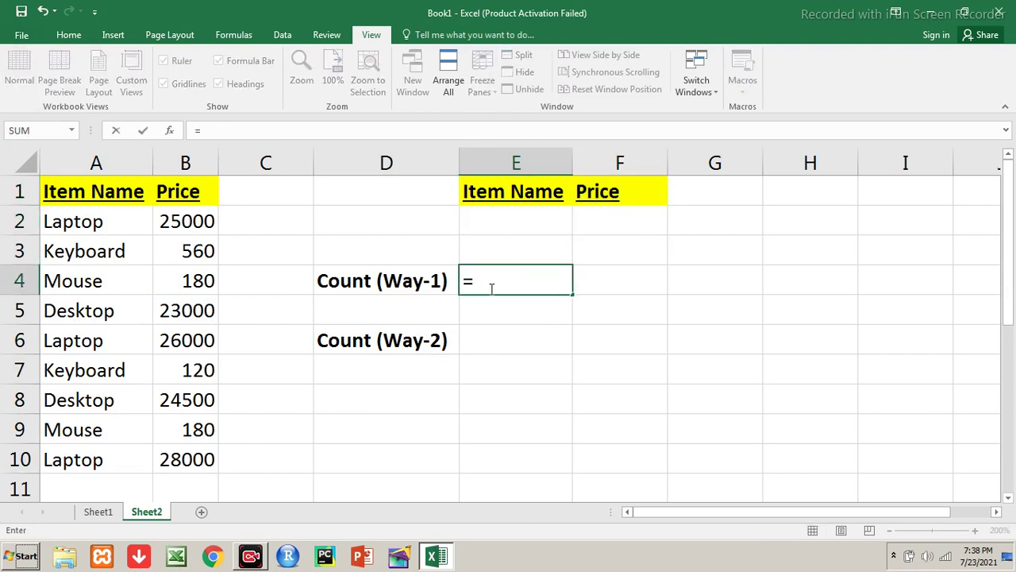
type("dcount(")
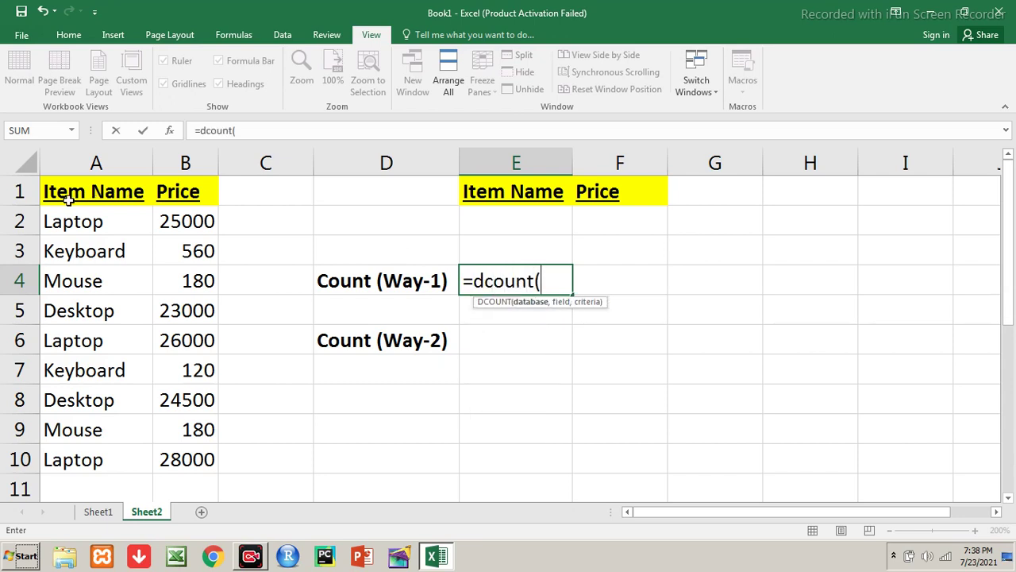
left_click_drag(76, 192, 173, 459)
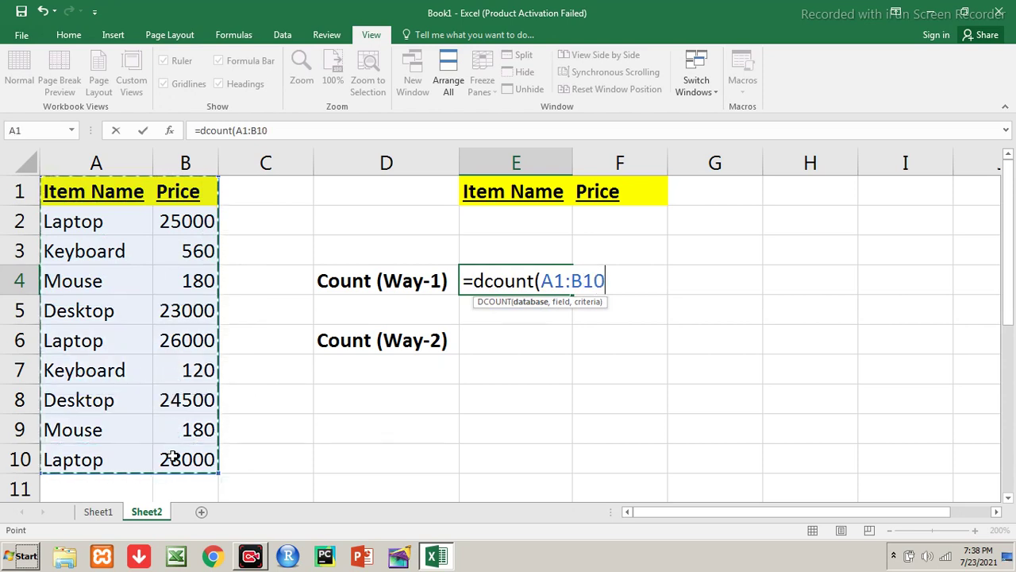
type(",")
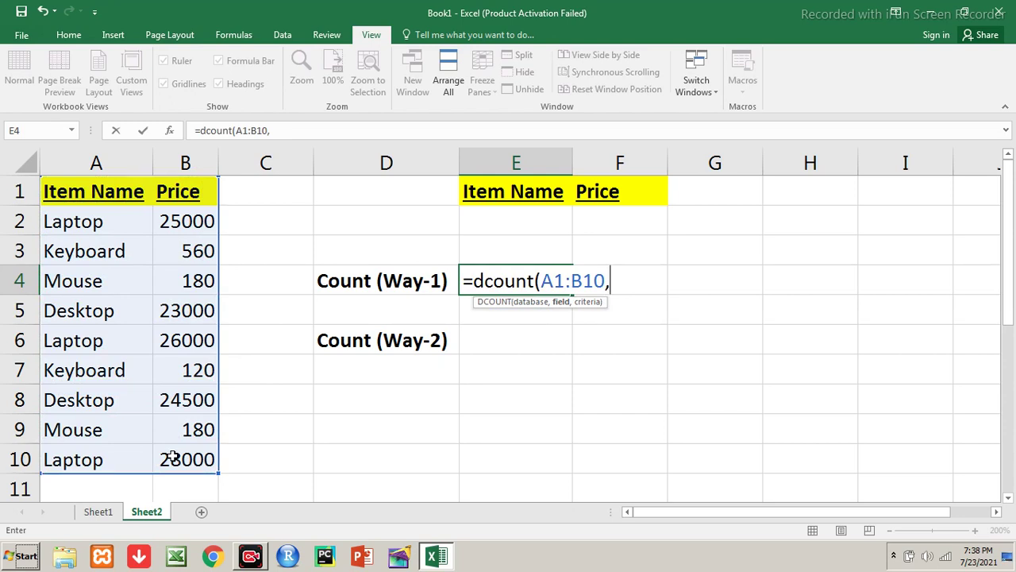
type("2")
type(",")
left_click(503, 192)
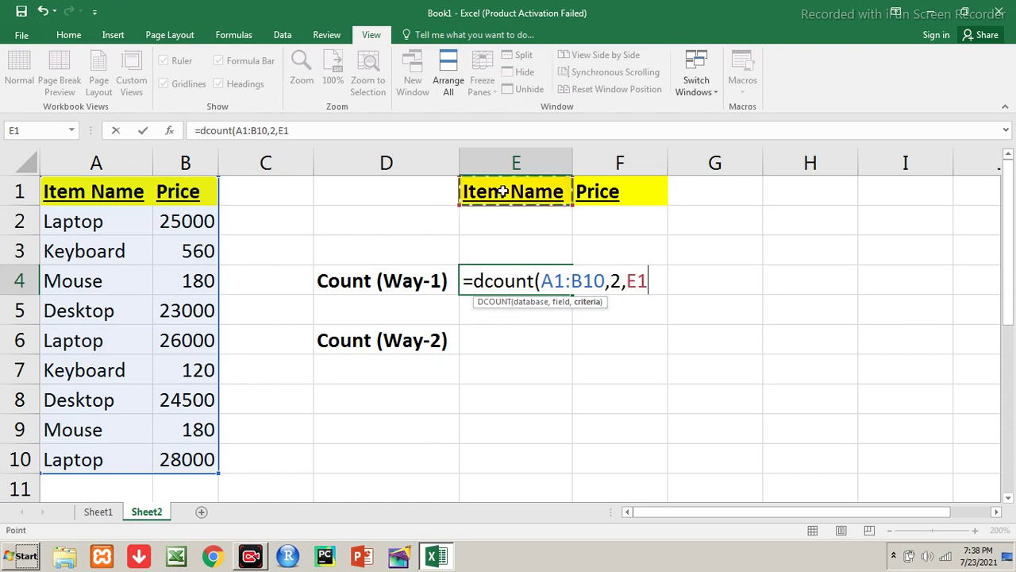
left_click_drag(518, 192, 607, 224)
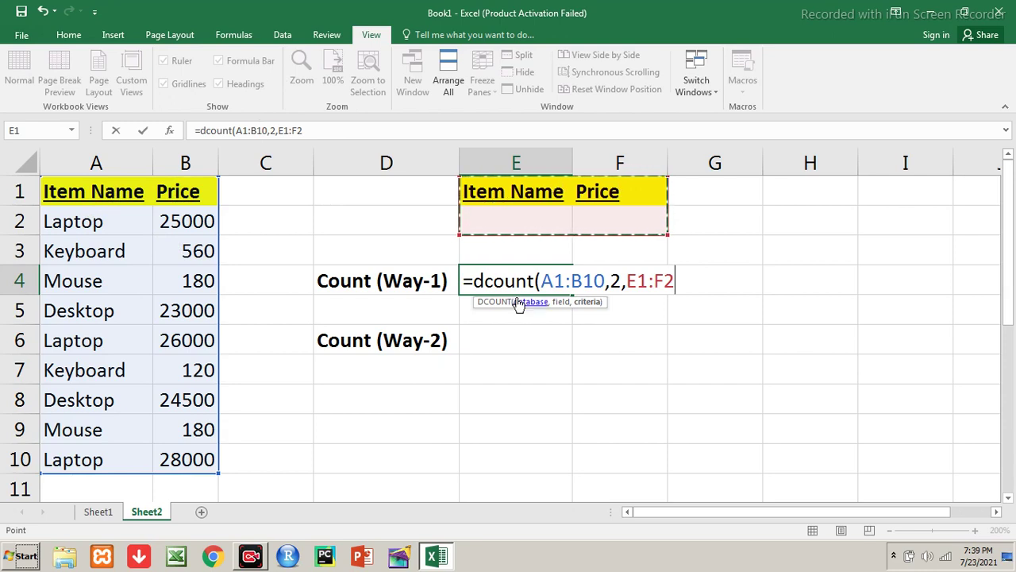
type(")")
key("Return")
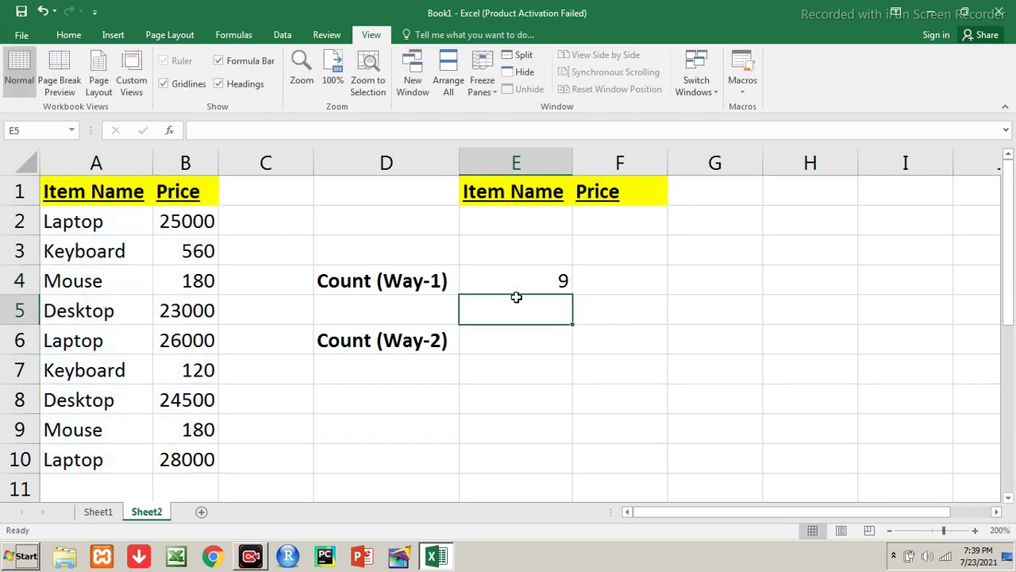
- Check the empty criteria cells E2 and F2 and the Way-1 count against the records in A2:B10
left_click(520, 212)
left_click(595, 219)
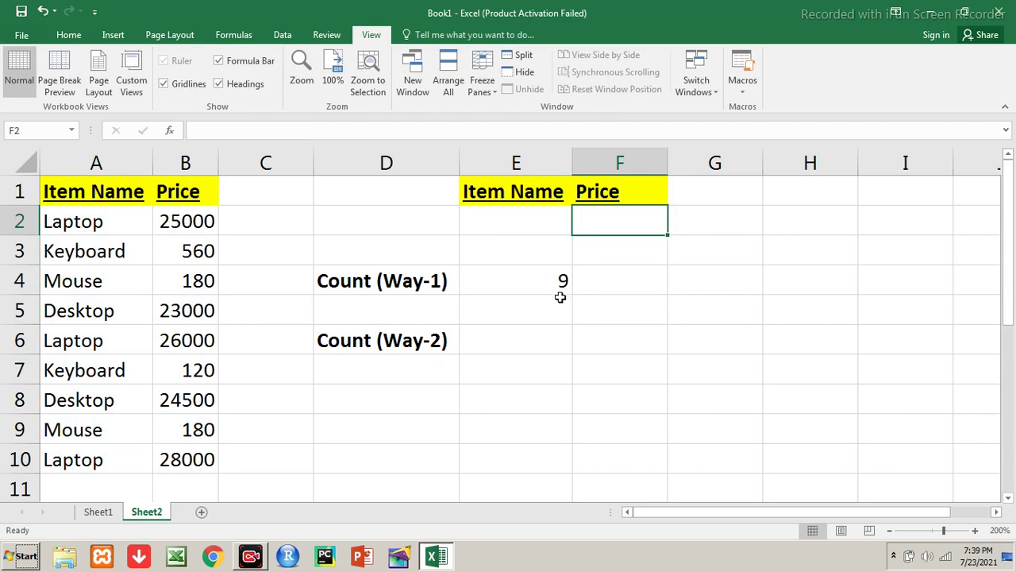
left_click(560, 292)
left_click_drag(100, 233, 216, 461)
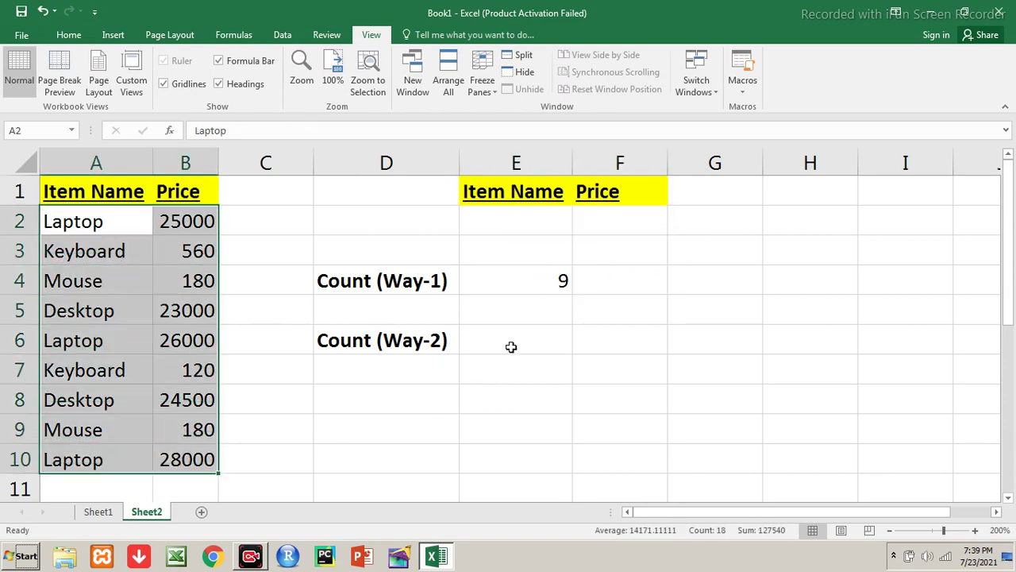
- Enter =dcount(A1:B10,"Price",E1:F2) in E6 for Count (Way-2), using the column heading as the field
left_click(506, 337)
type("=d")
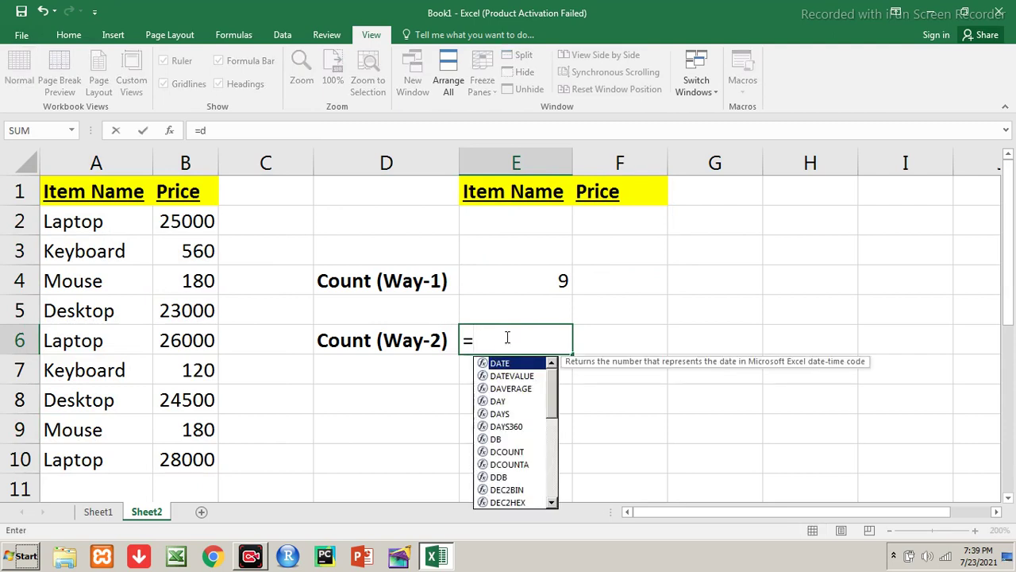
type("count(")
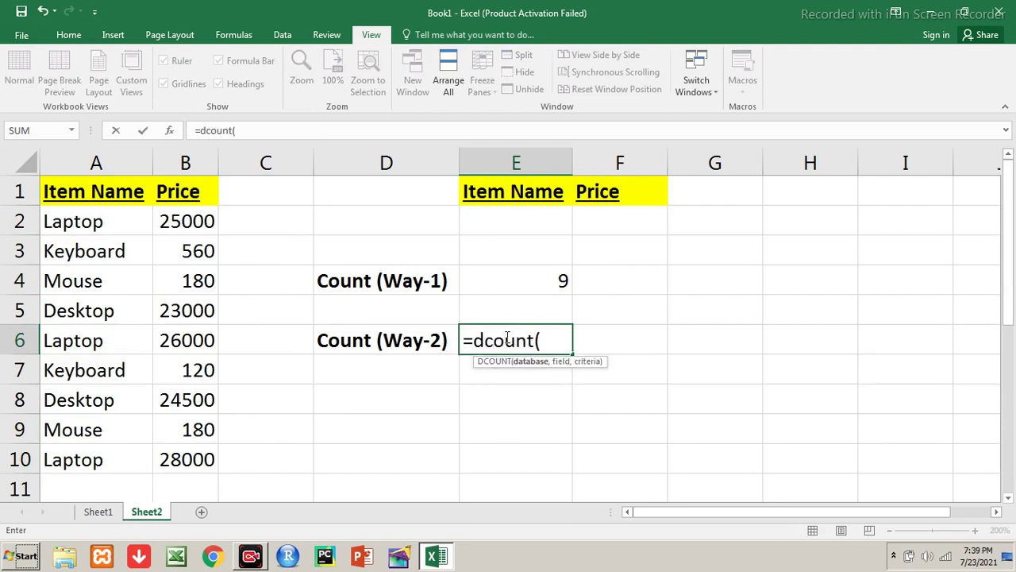
left_click_drag(71, 186, 208, 459)
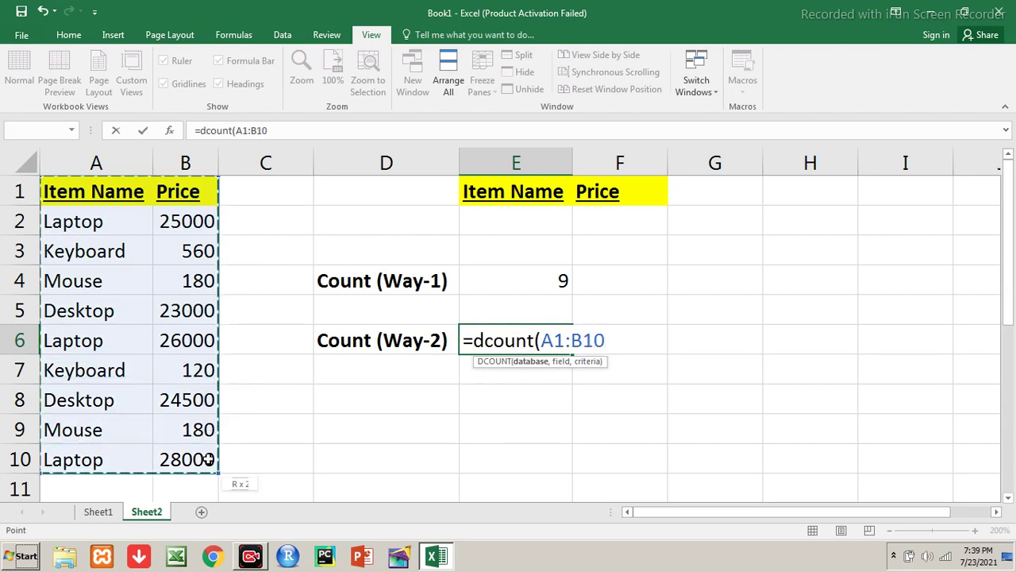
type(",")
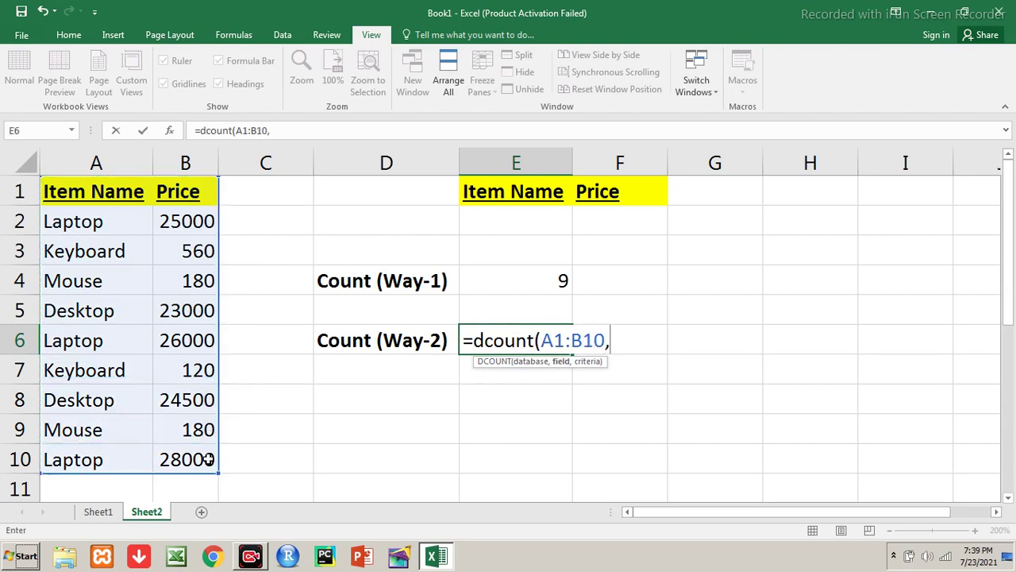
type("\"Price")
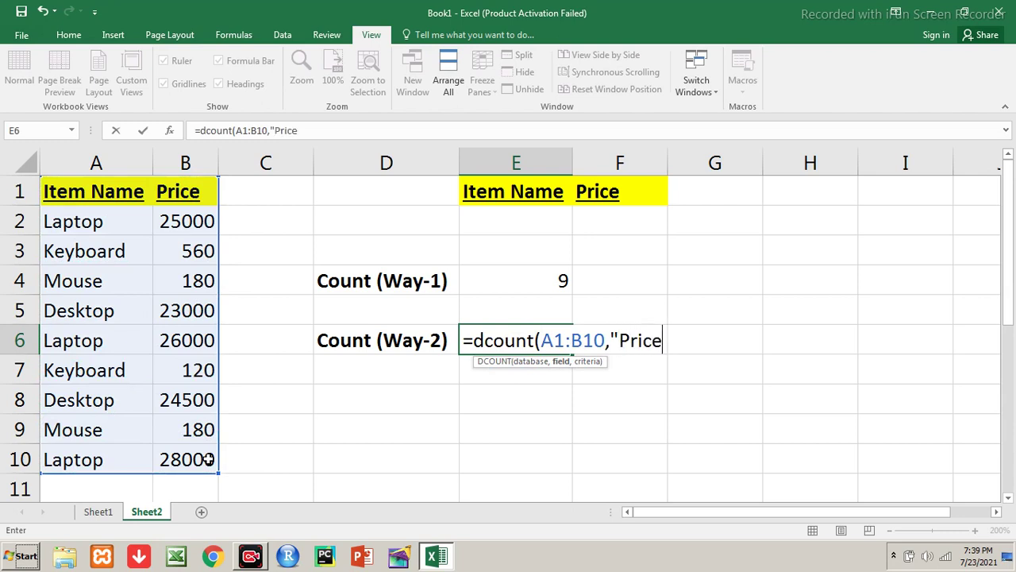
type("\",")
left_click_drag(516, 191, 587, 221)
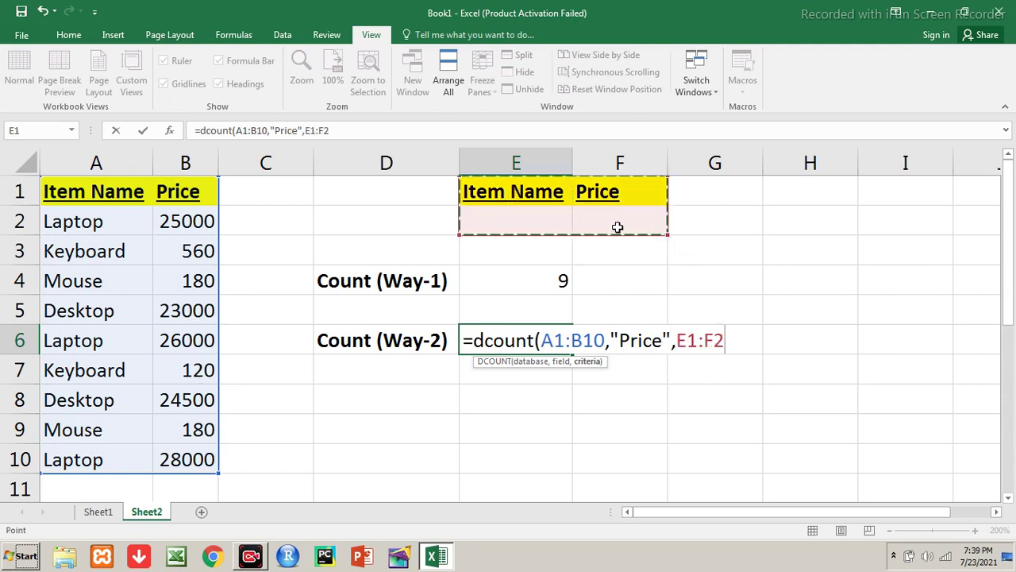
type(")")
key("Return")
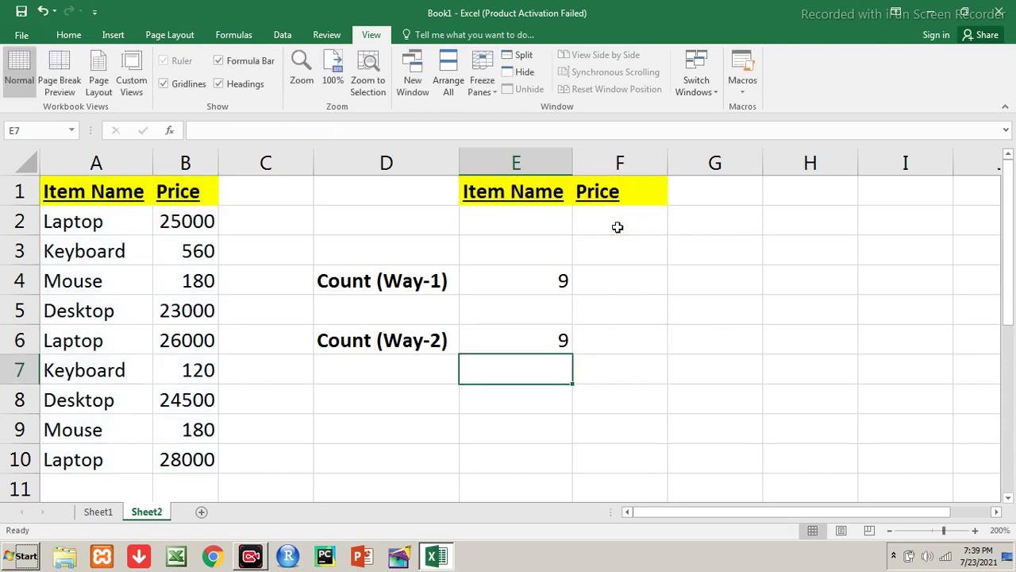
- Enter Keyboard as the Item Name criterion in E2
key("Up")
key("Up")
key("Up")
key("Up")
key("Up")
key("Up")
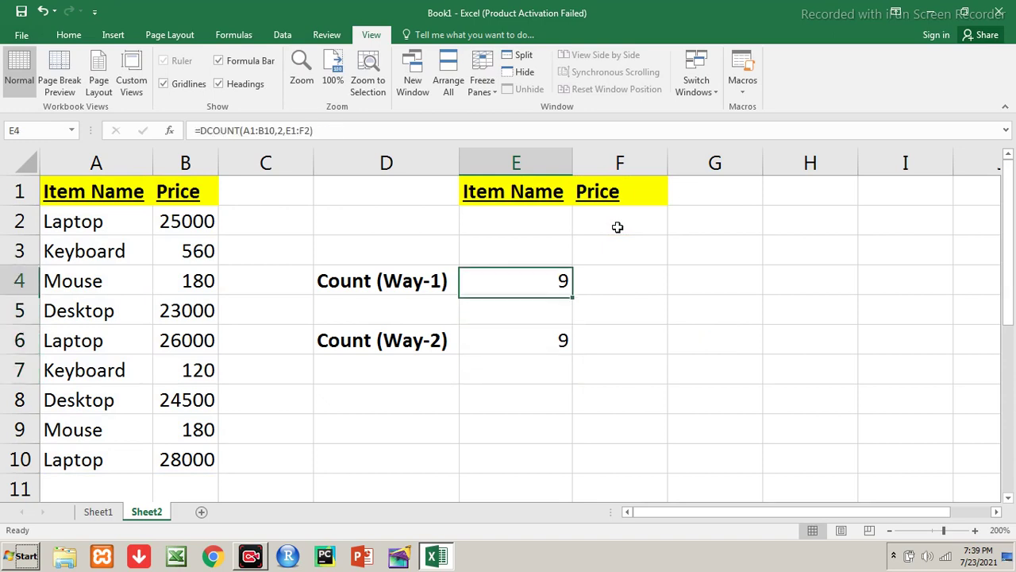
key("Down")
key("Right")
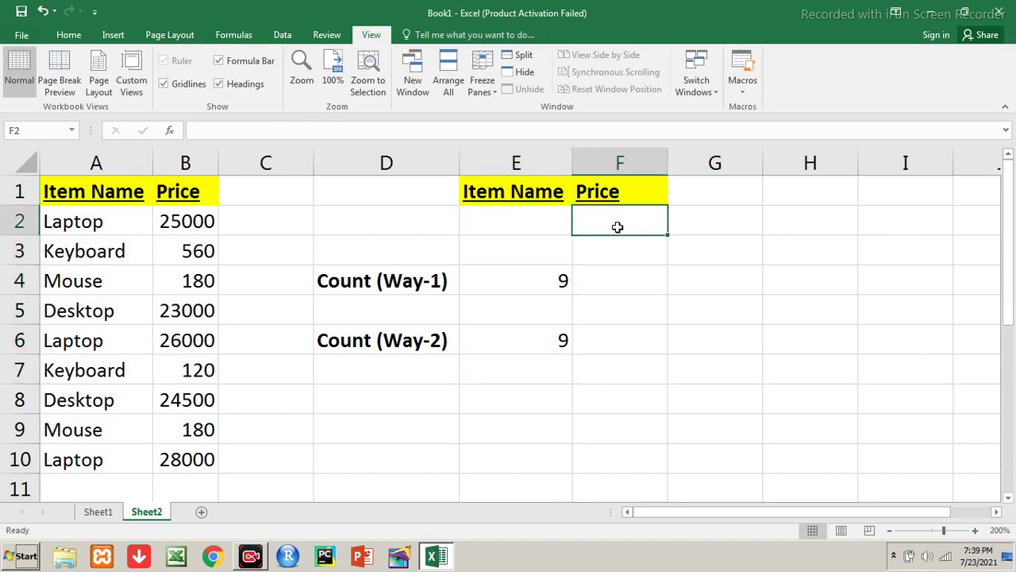
key("Left")
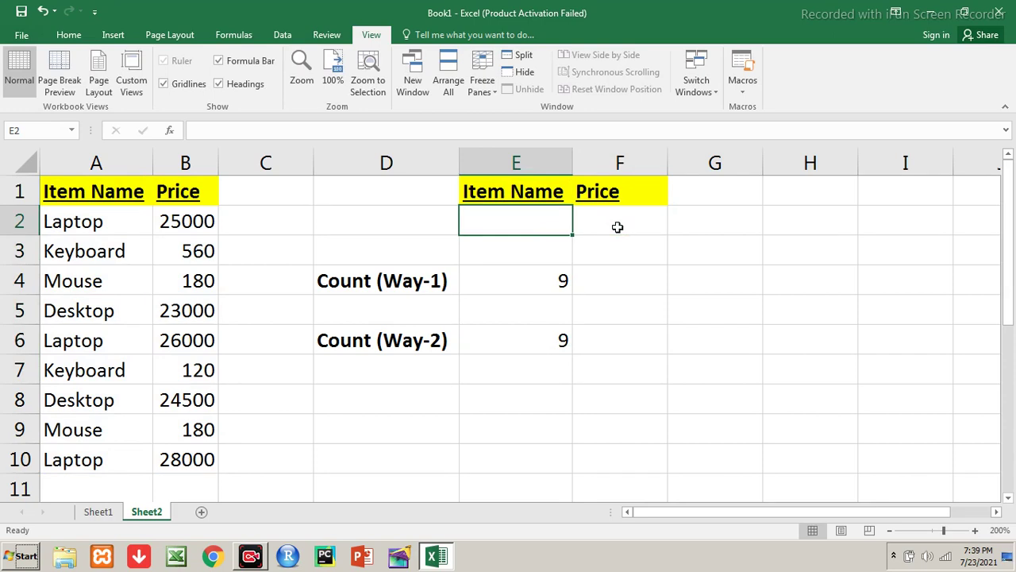
type("Keybioard")
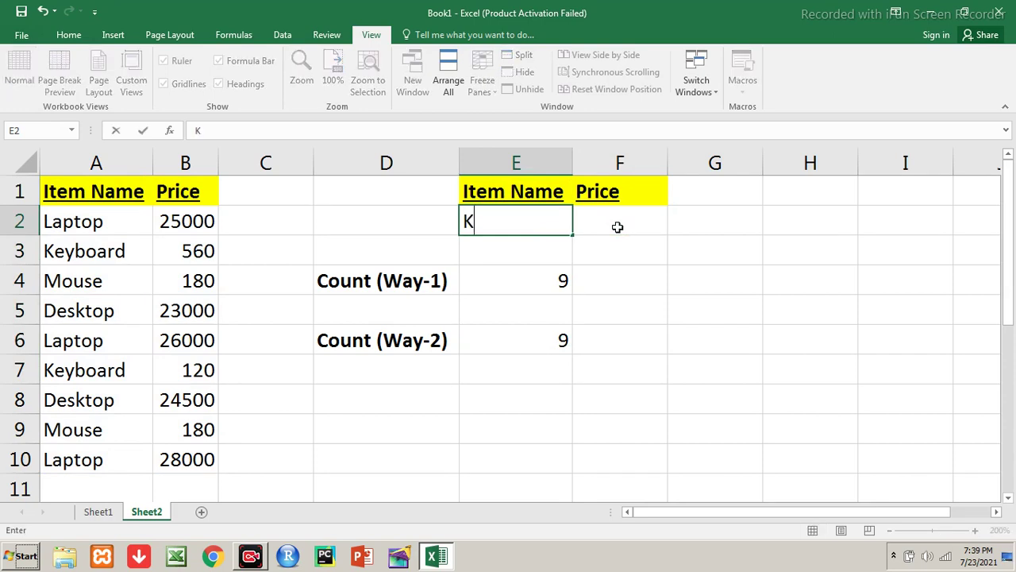
key("BackSpace")
key("BackSpace")
key("BackSpace")
key("BackSpace")
key("BackSpace")
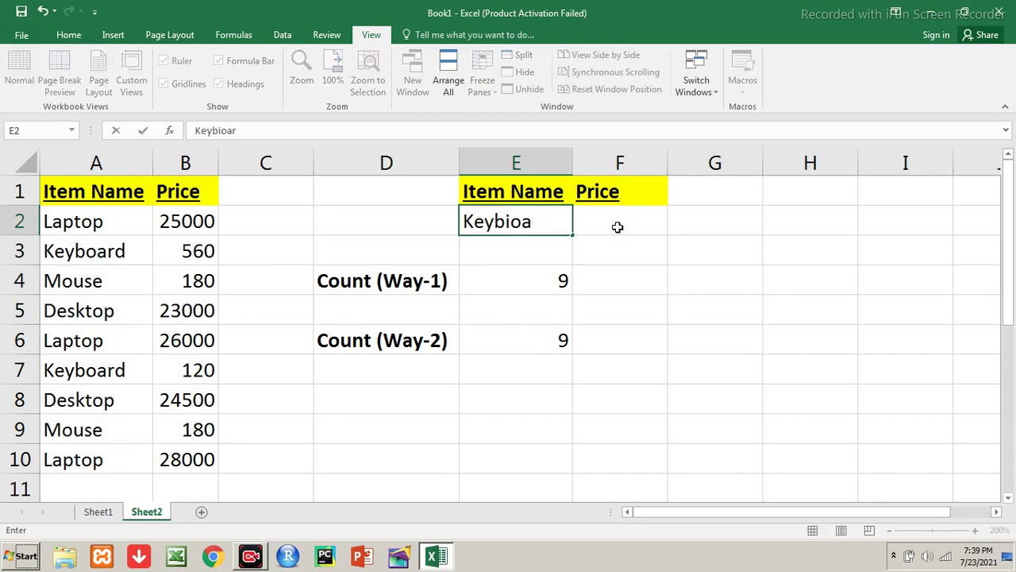
type("oard")
key("Return")
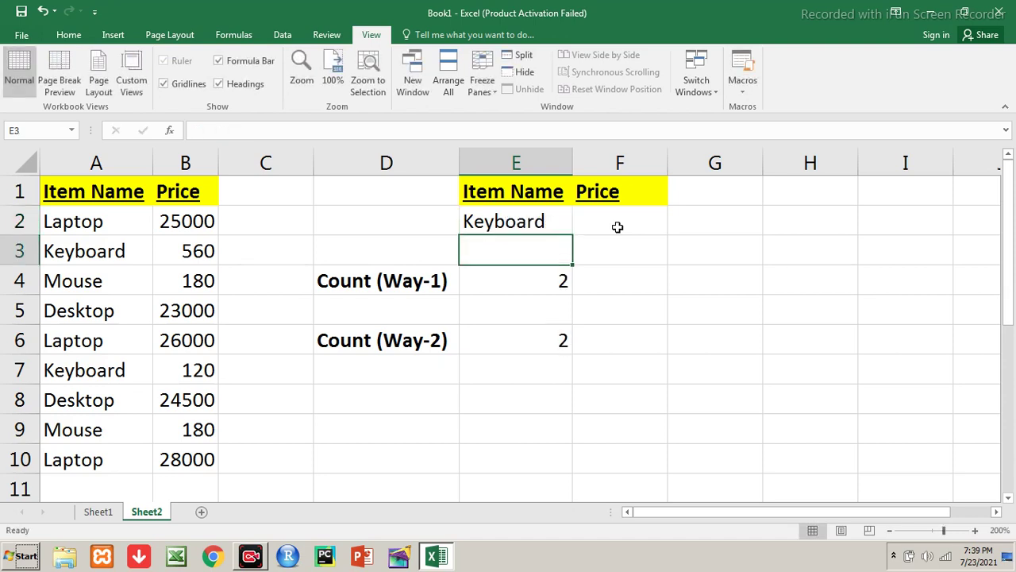
- Check the Keyboard records in rows 3 and 7 and their prices against the Item Name criterion
left_click(128, 251)
left_click(132, 370)
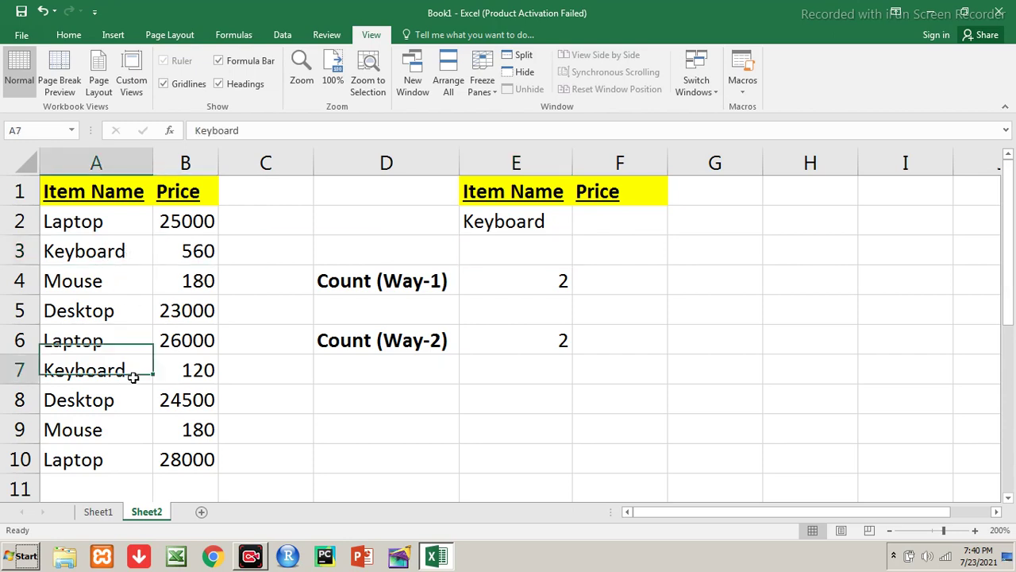
left_click(214, 251)
left_click(135, 369)
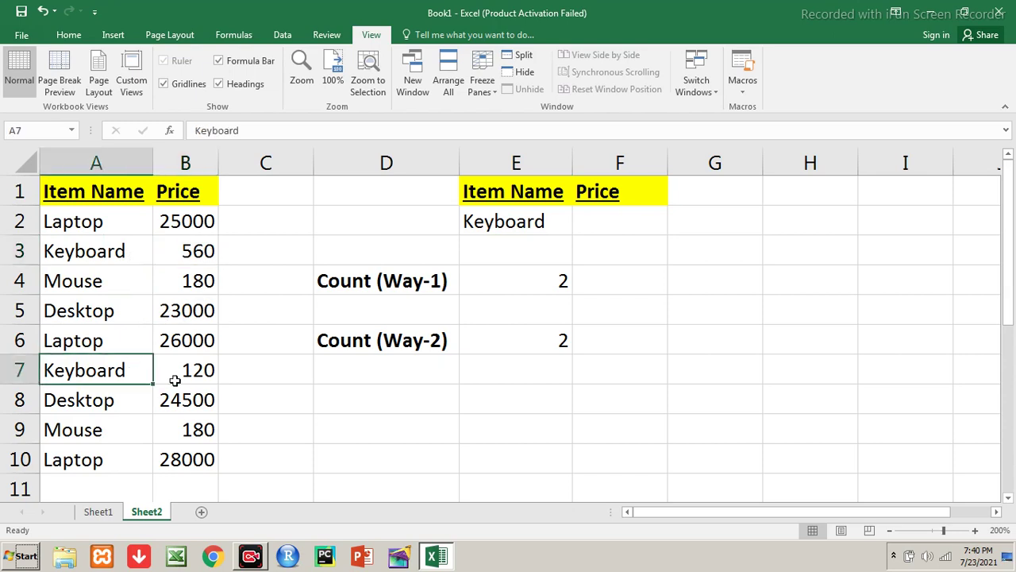
left_click(175, 381)
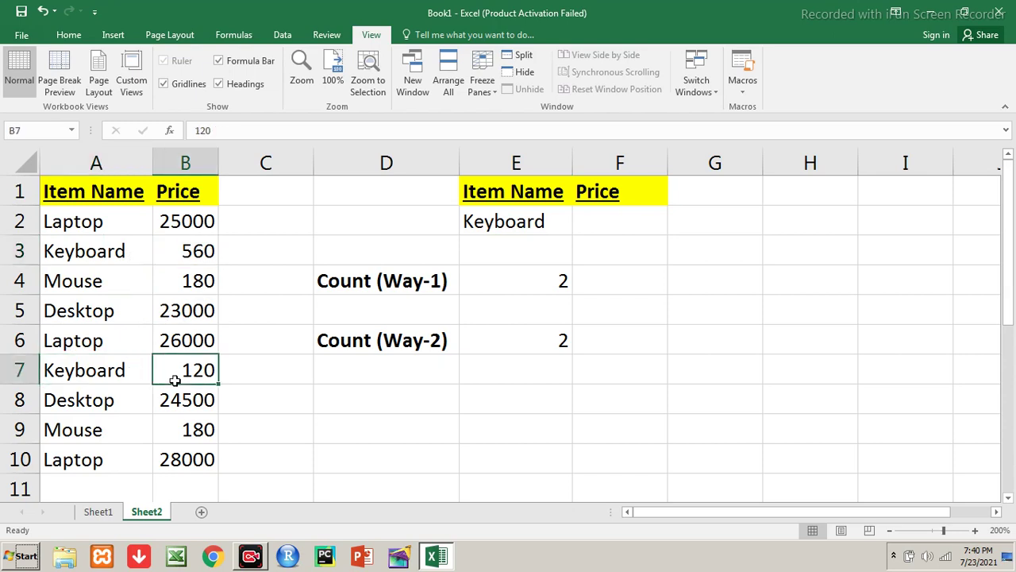
- Enter >200 as the Price criterion in F2 beside the Keyboard criterion
left_click(602, 220)
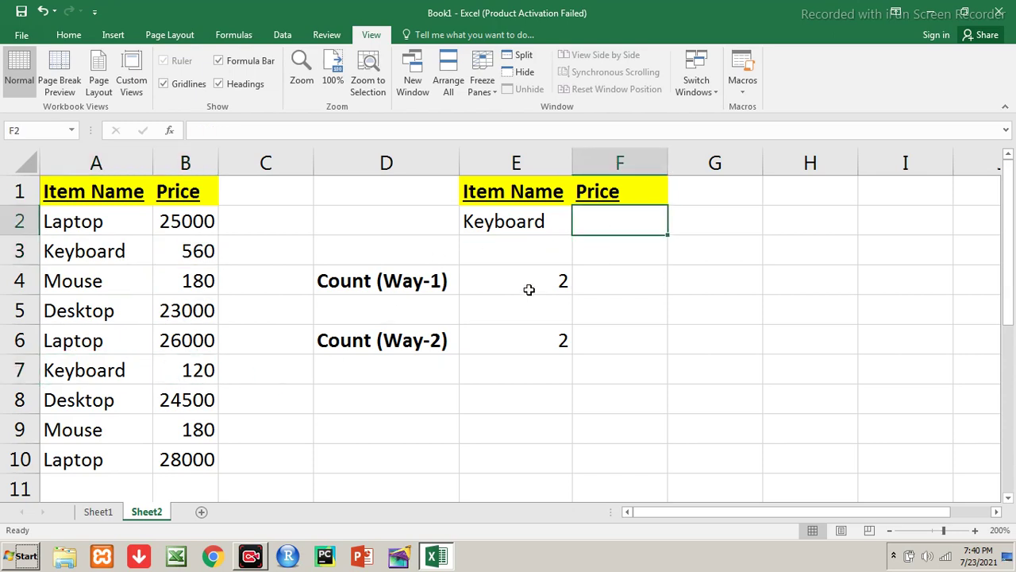
type(">200")
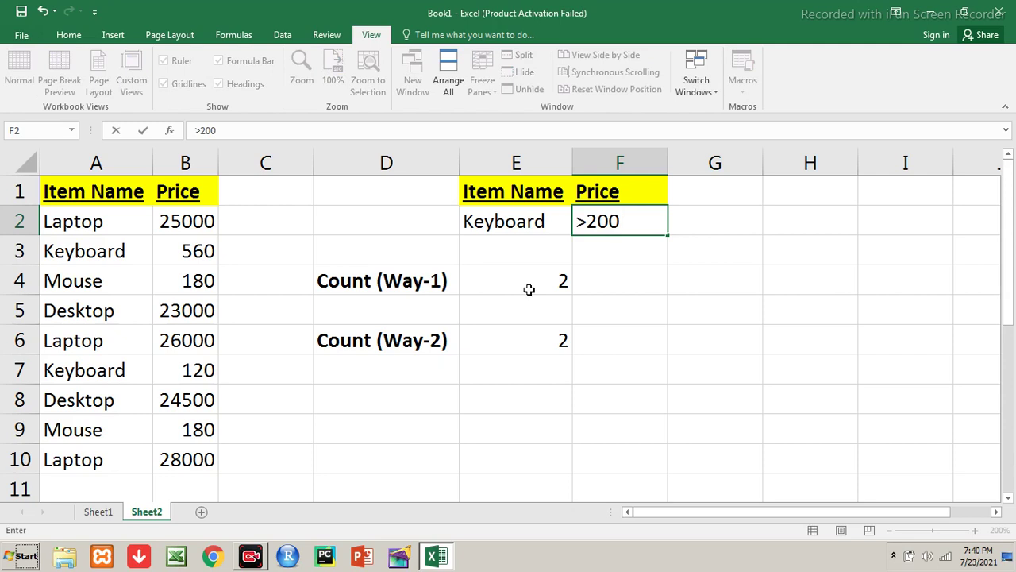
key("Return")
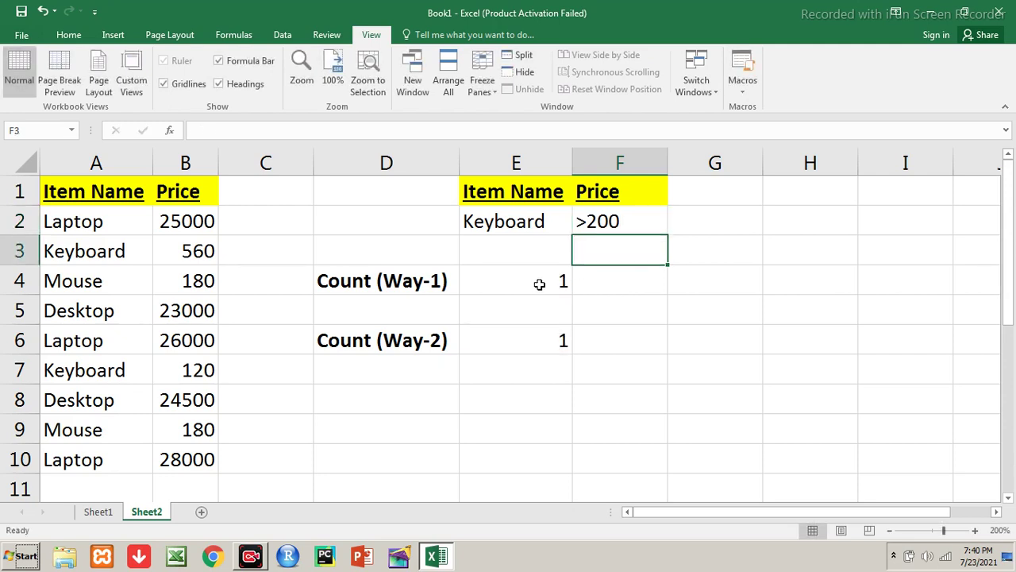
- Compare the Way-1 count in E4 with the Keyboard and >200 criteria and the record in row 3
left_click(539, 283)
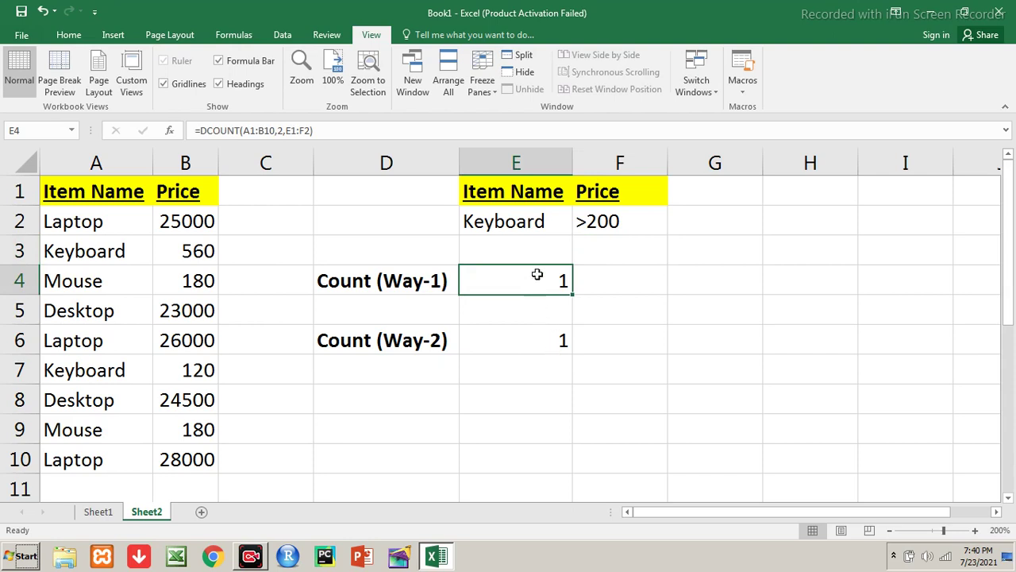
left_click(528, 224)
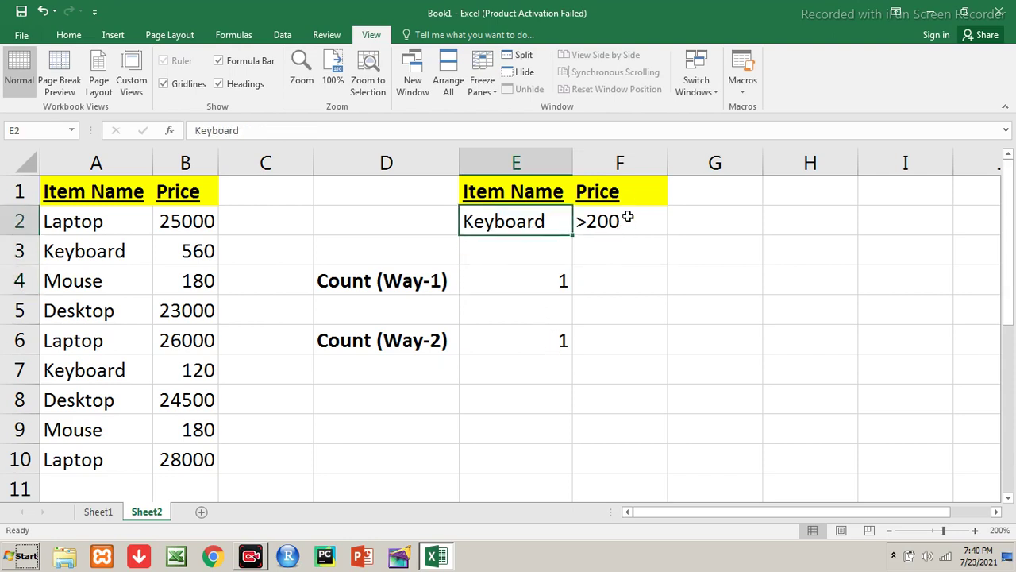
left_click(558, 275)
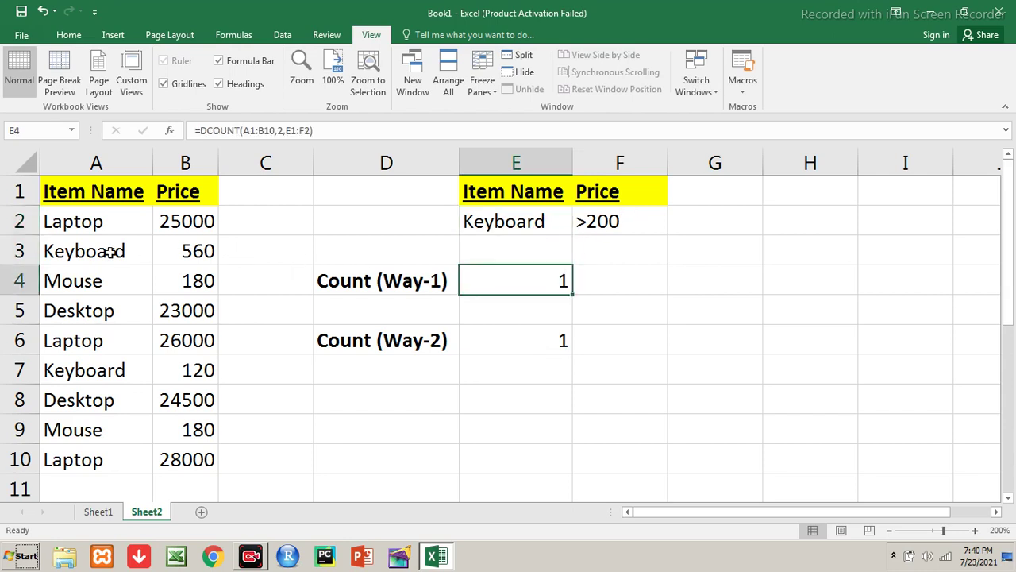
left_click_drag(111, 252, 239, 250)
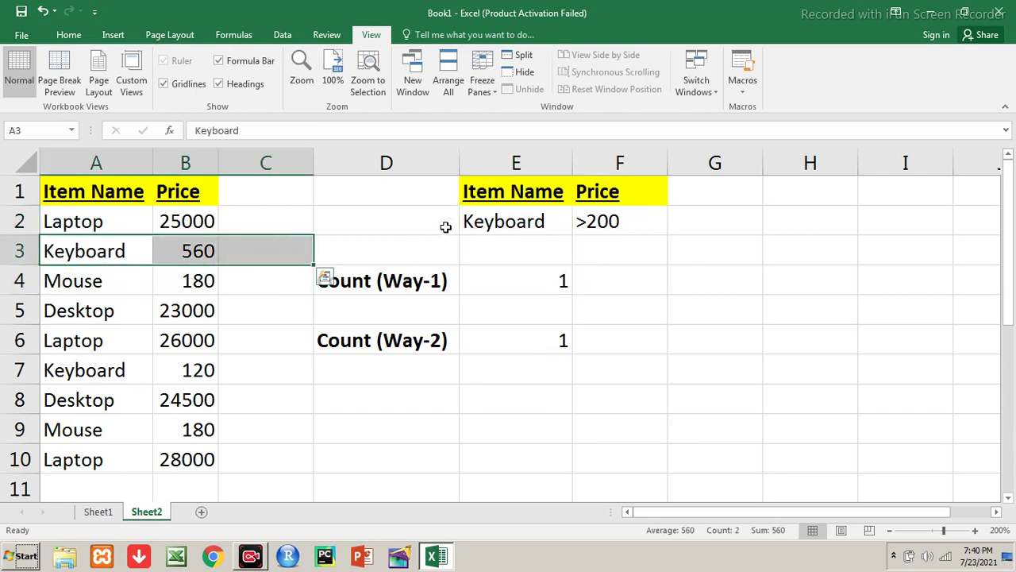
- Clear the Item Name criterion in E2 and set the Price criterion in F2 to >20000
left_click(497, 220)
key("Delete")
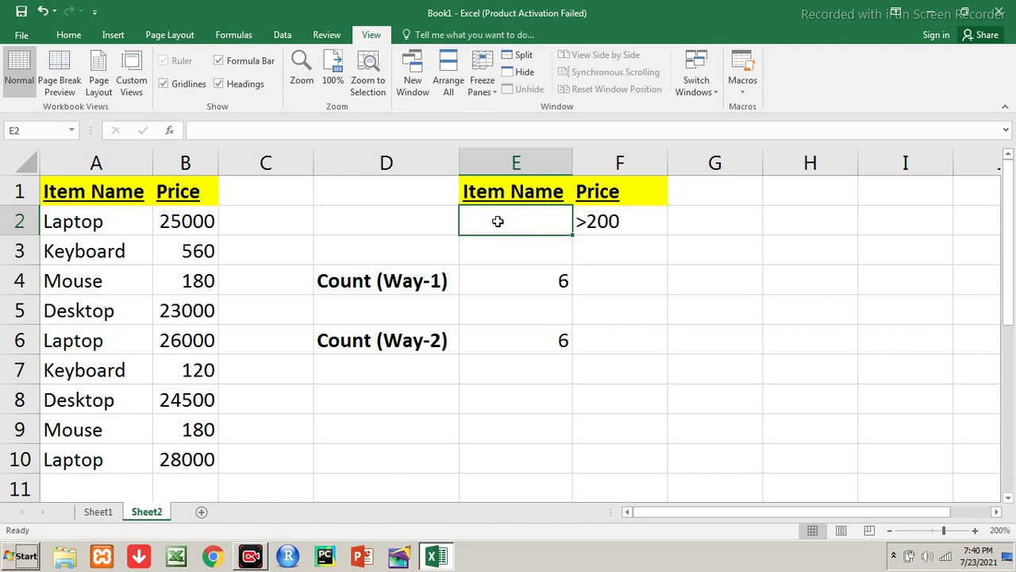
key("Right")
key("Delete")
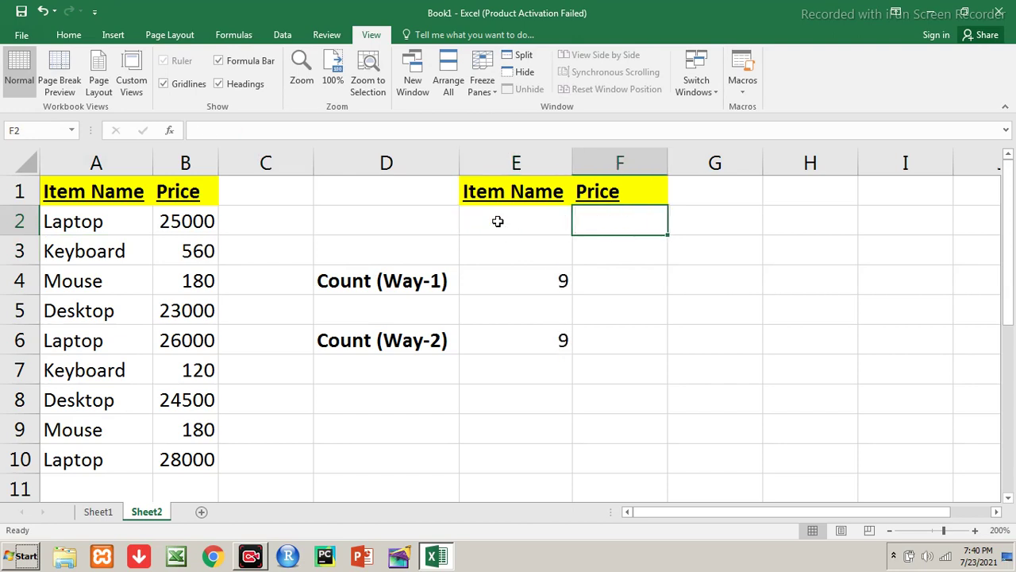
type(">20000")
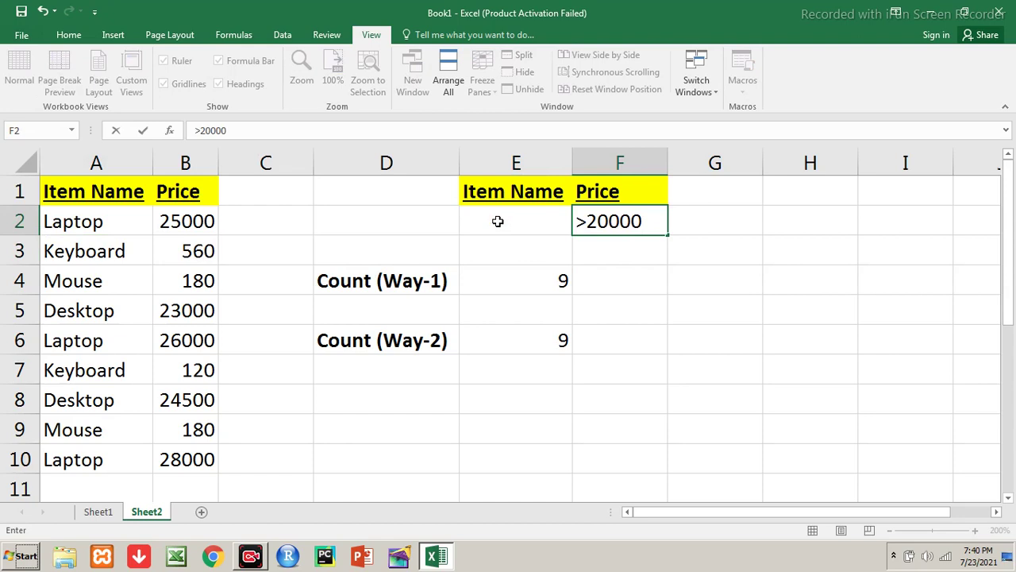
key("Return")
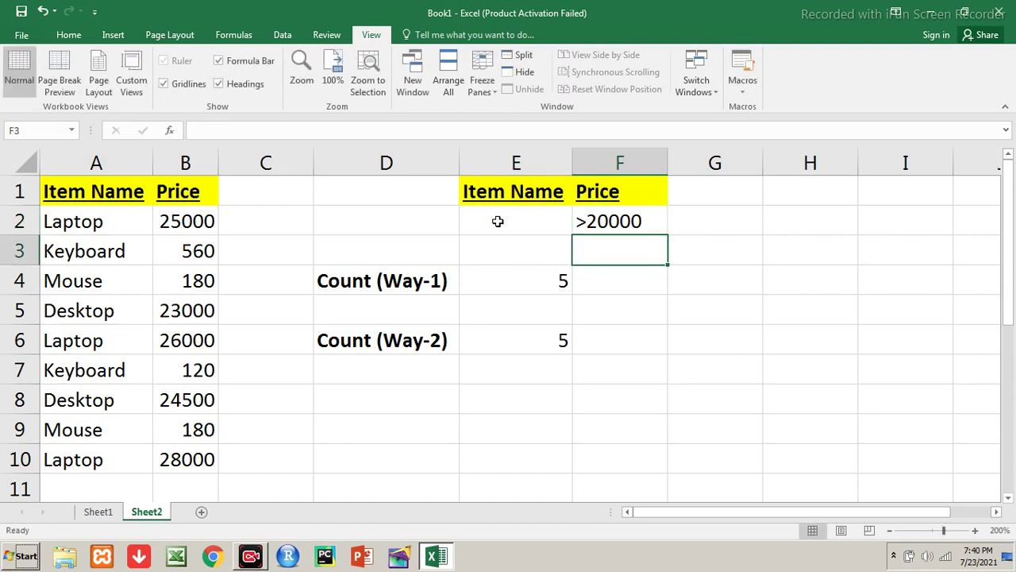
- Check the prices in B2, B5, B6, B8 and B10 against the >20000 criterion
left_click(207, 220)
left_click(176, 311)
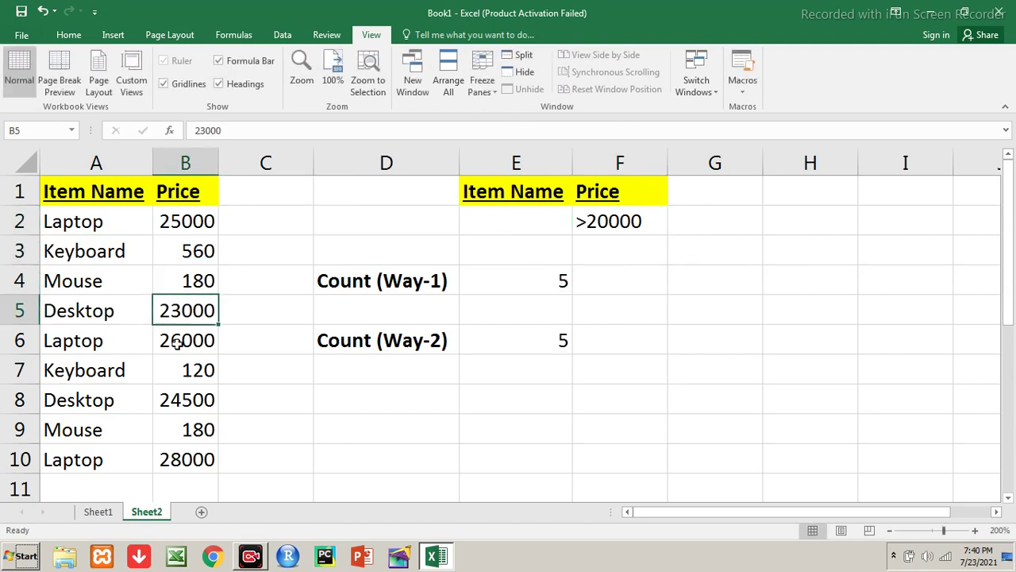
left_click(178, 342)
left_click(173, 399)
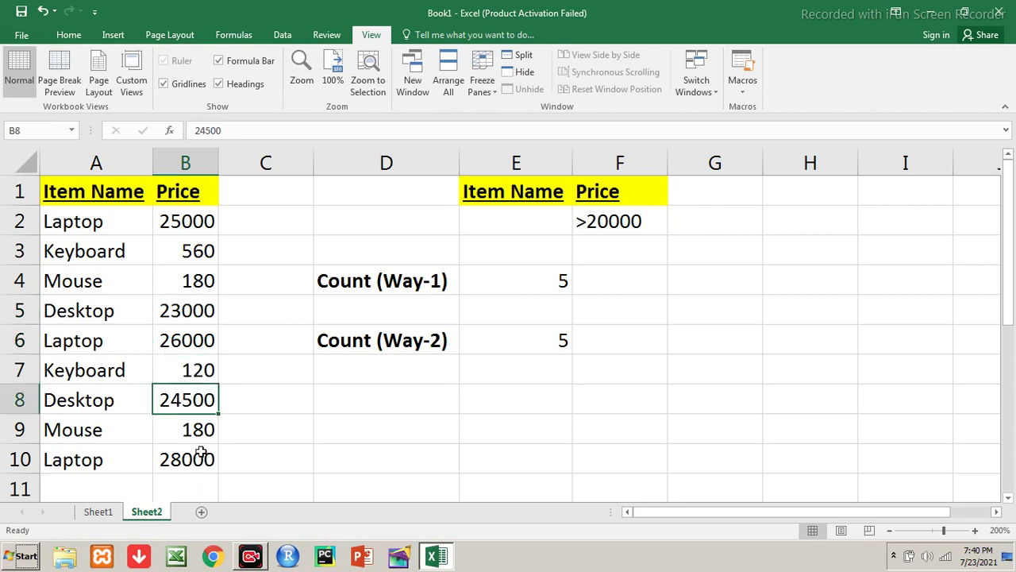
left_click(199, 458)
- Set the Price criterion in F2 to >25000
left_click(600, 200)
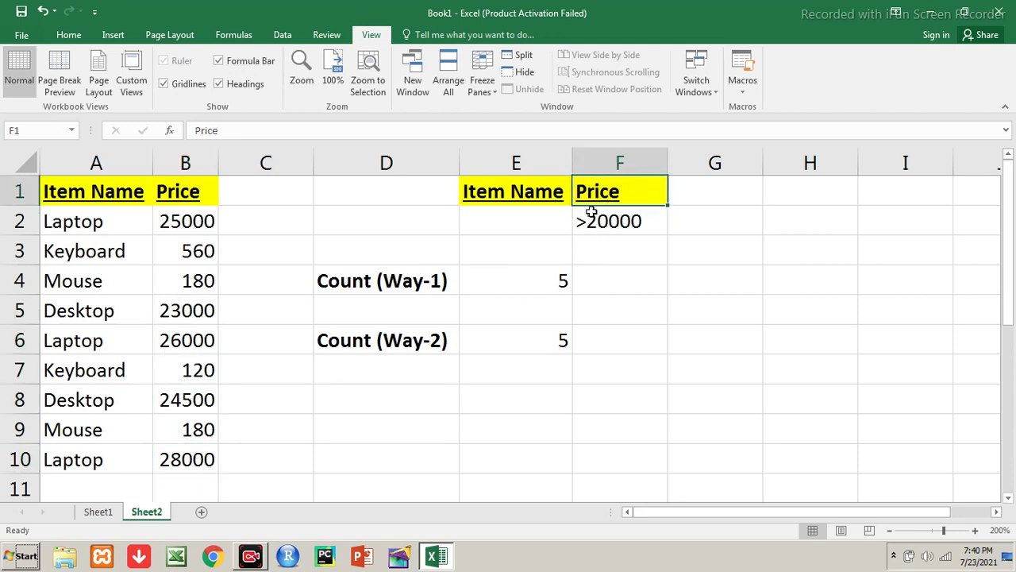
left_click(589, 211)
type(">25000")
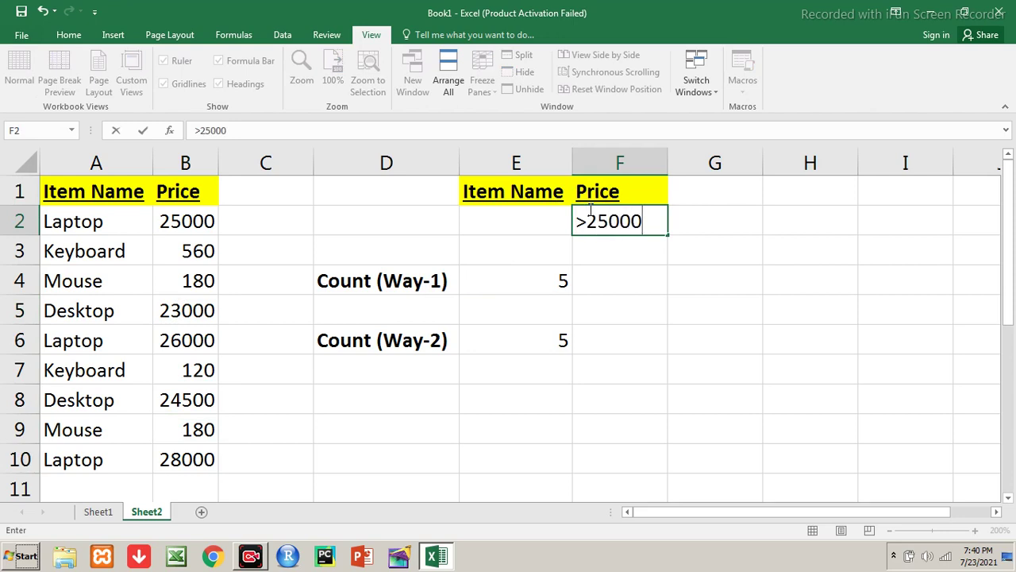
key("Return")
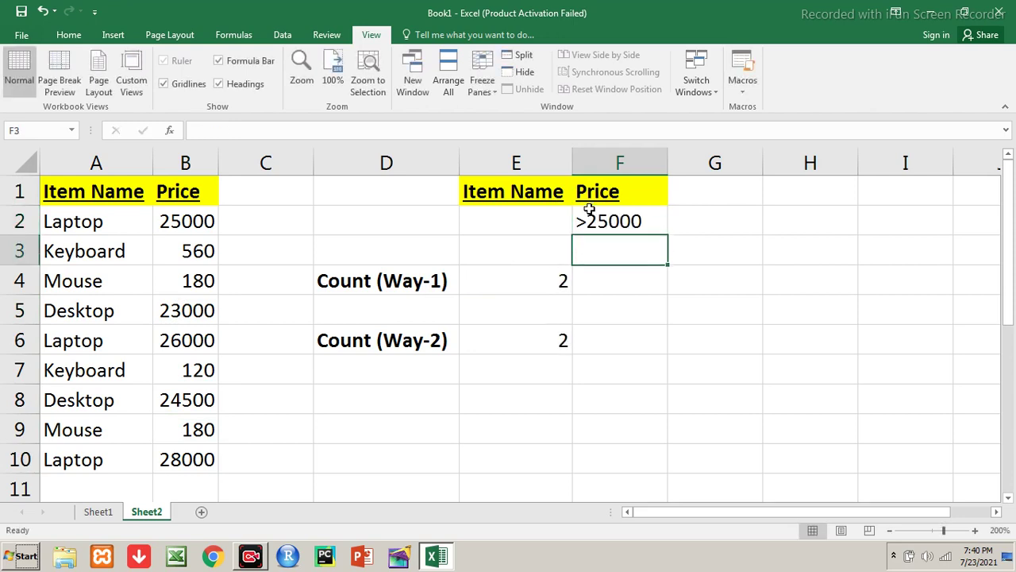
- Enter Laptop as the Item Name criterion in E2 alongside the >25000 price criterion
key("Left")
key("Down")
key("Down")
key("Up")
key("Up")
key("Up")
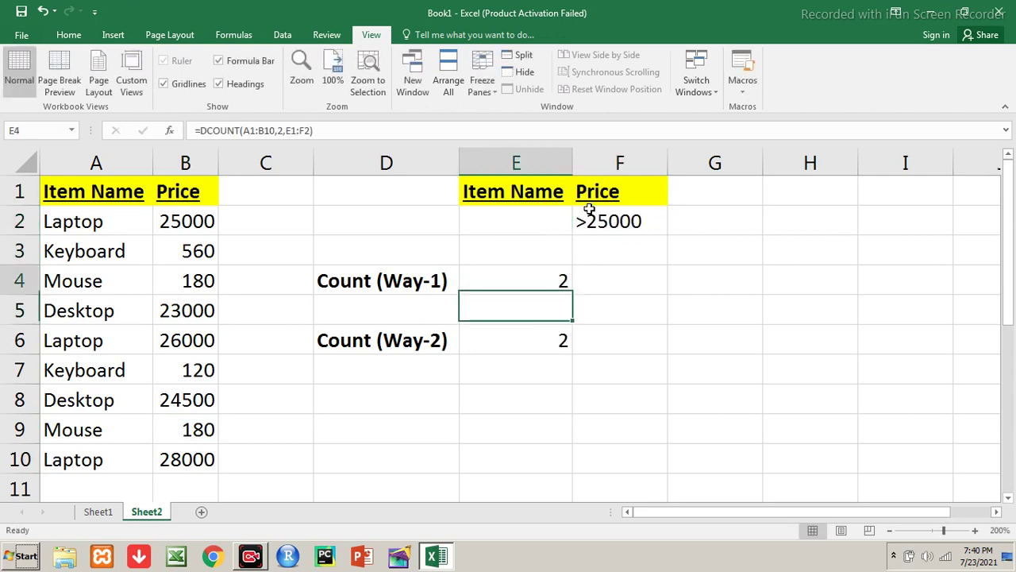
type("Laptop")
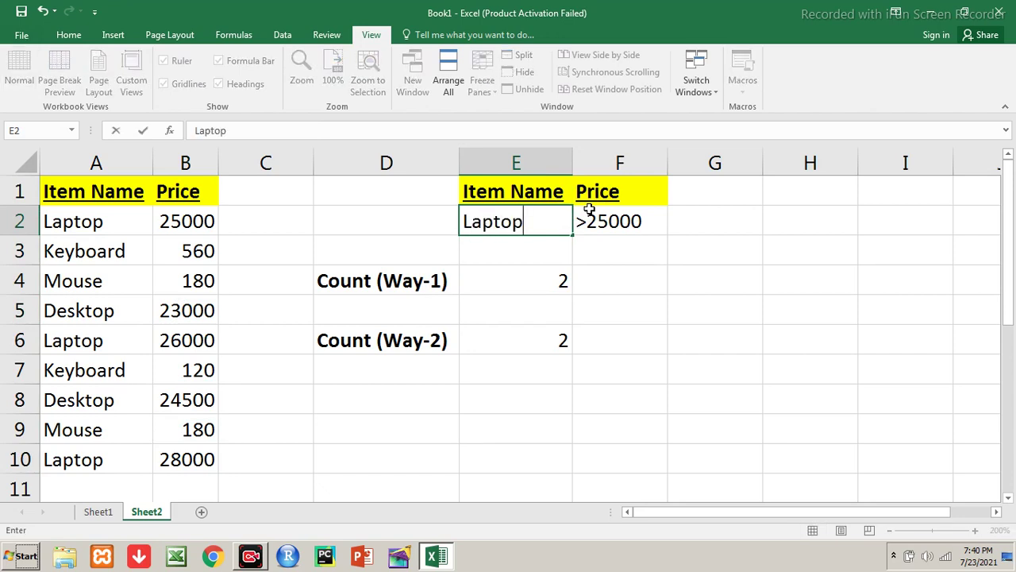
key("Return")
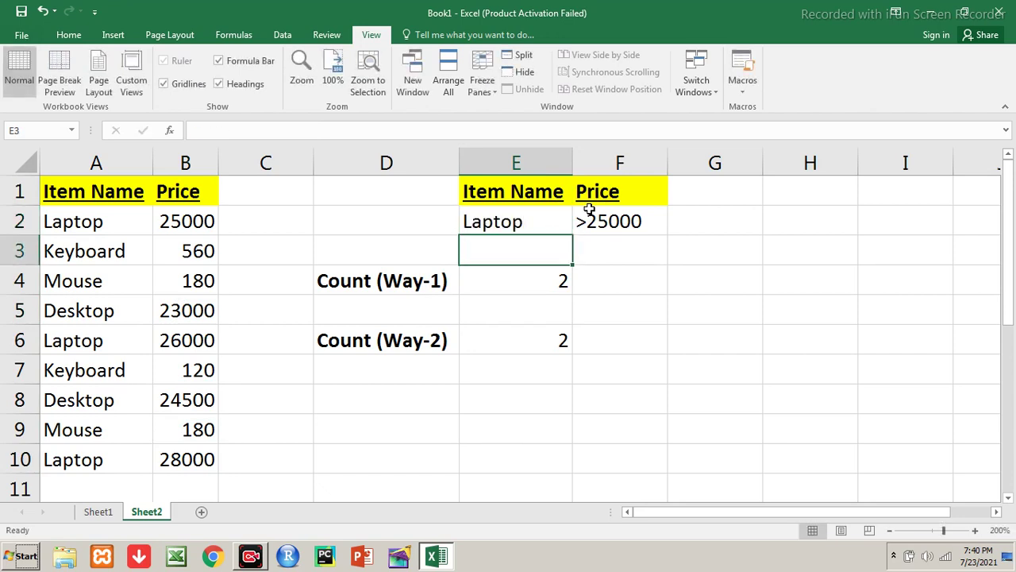
- Check the Laptop prices in B6 and B10 against the >25000 criterion
key("Up")
key("Up")
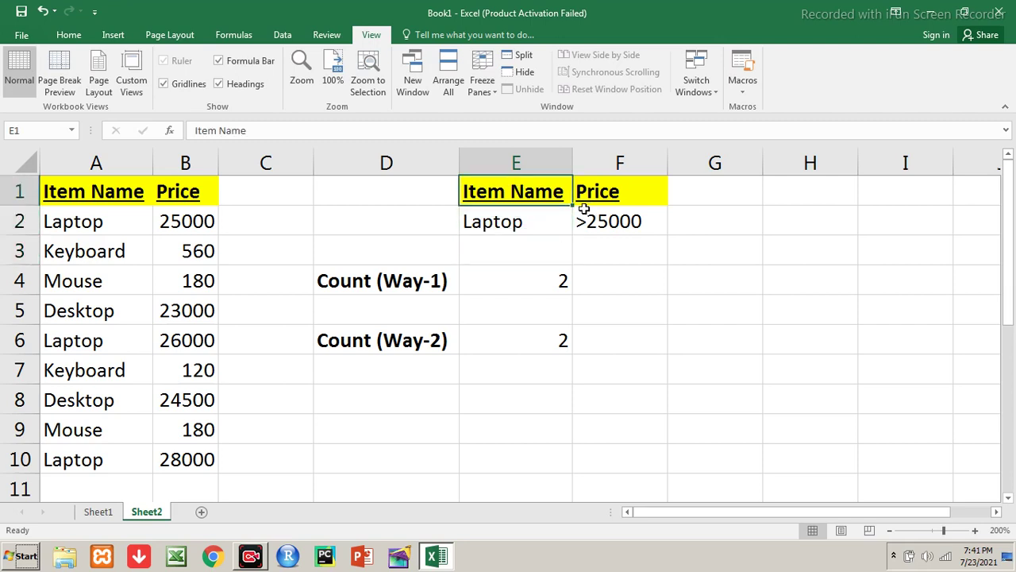
left_click(190, 340)
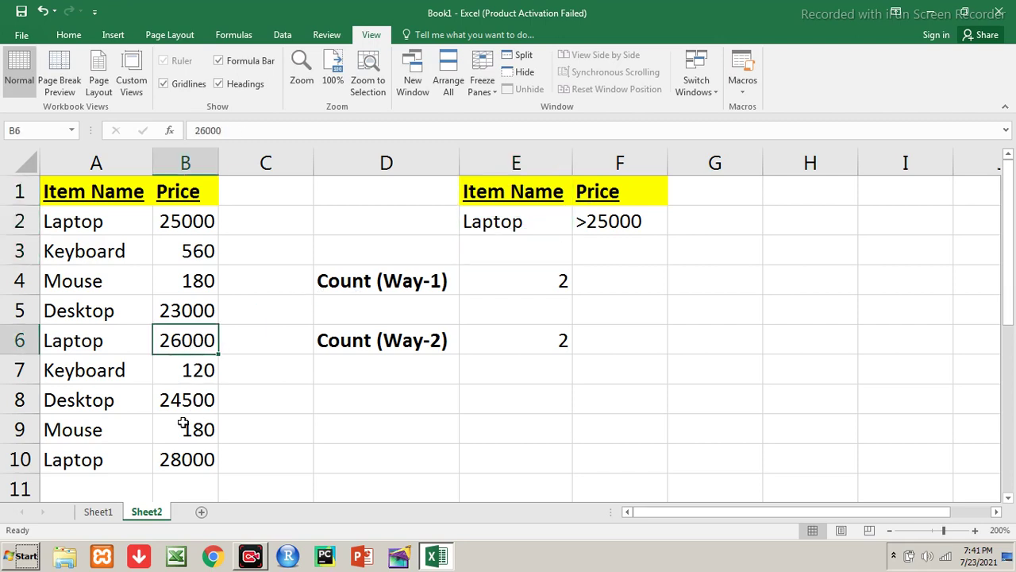
left_click(185, 451)
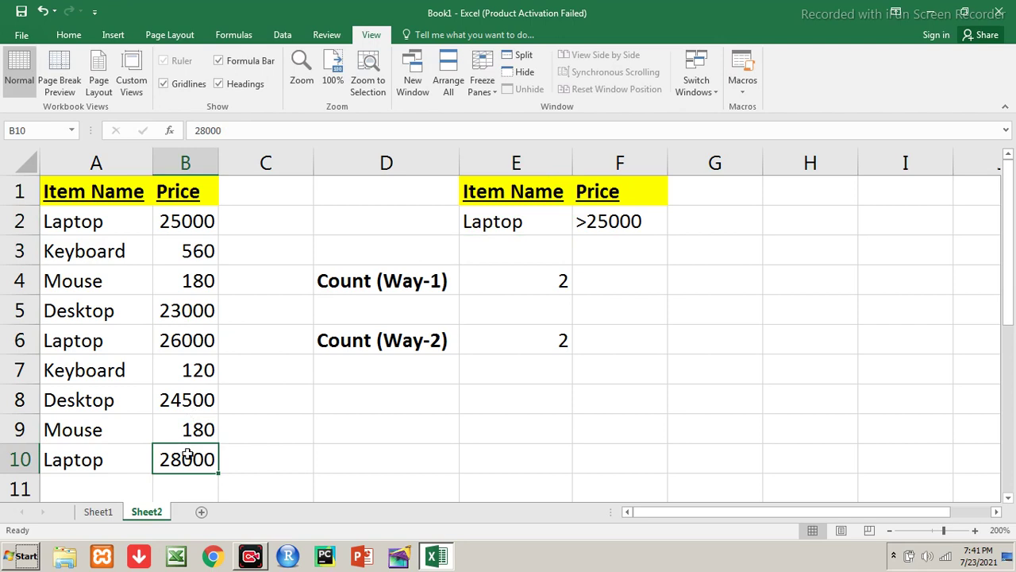
- Change the Item Name criterion in E2 to Mouse and the Price criterion in F2 to <100
left_click(617, 223)
key("Left")
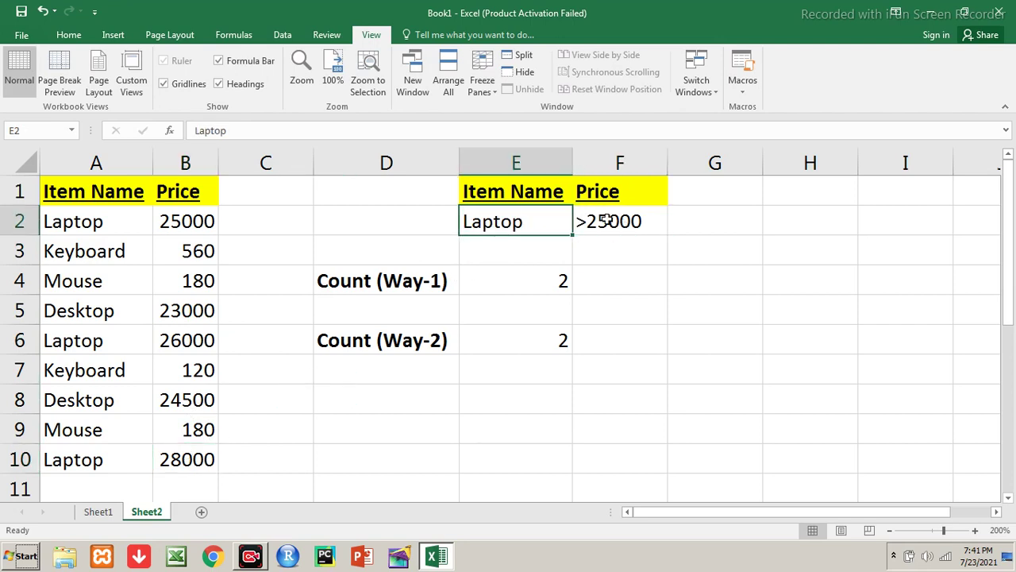
type("Mouse")
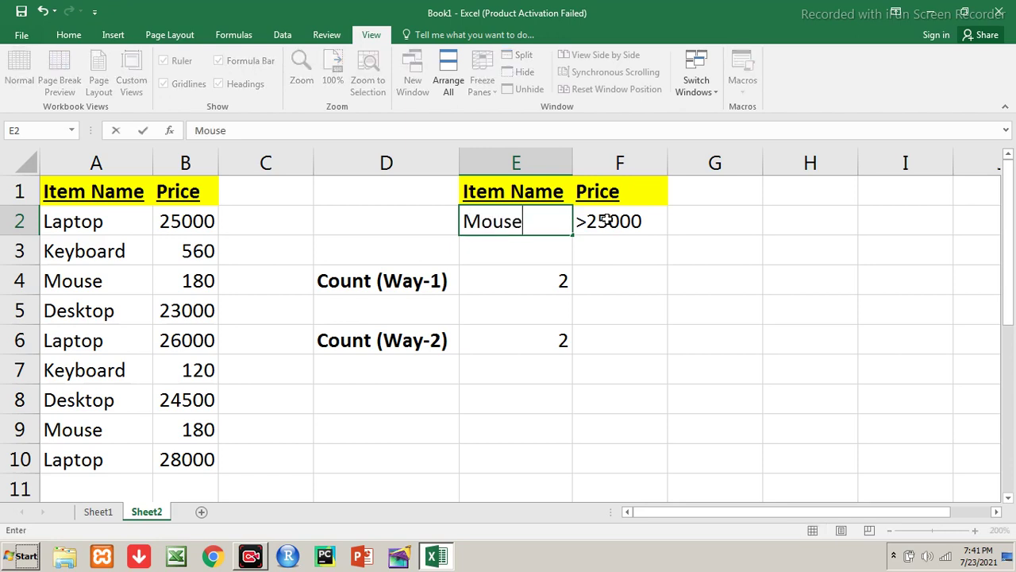
key("Tab")
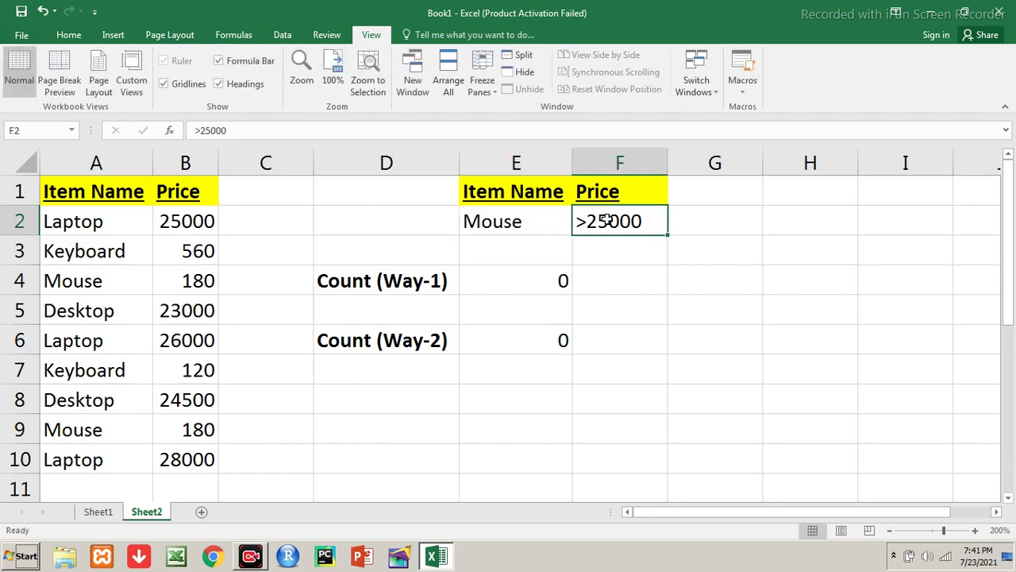
type("<100")
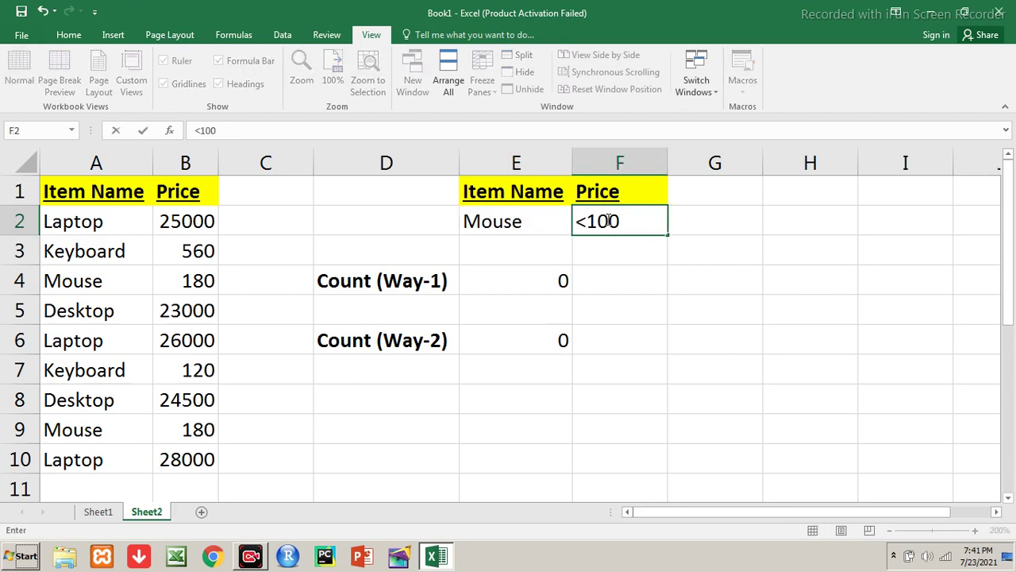
key("Return")
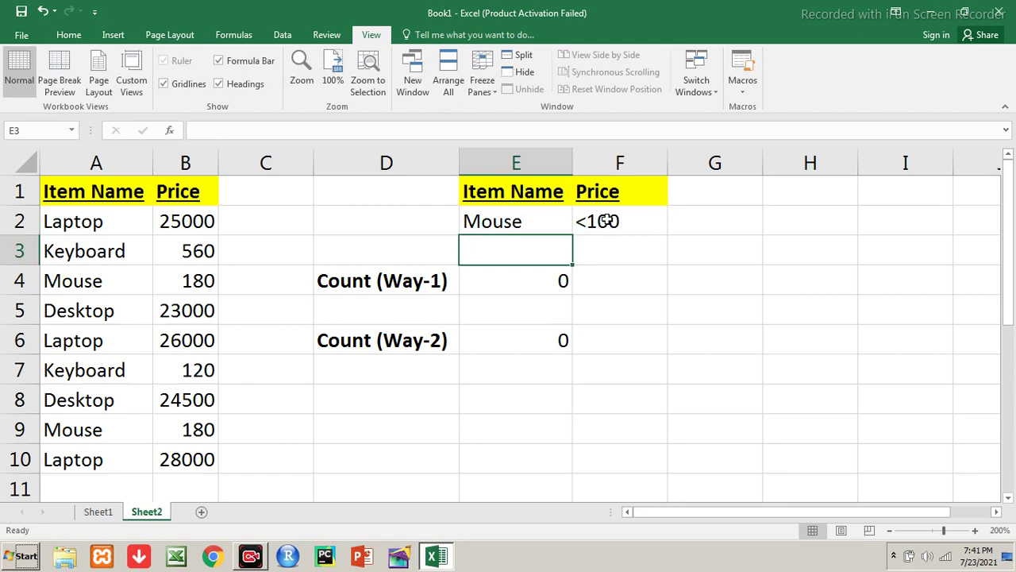
- Set the Price criterion in F2 to <200 and check it against the Mouse records in rows 4 and 9
left_click(607, 220)
type("<20")
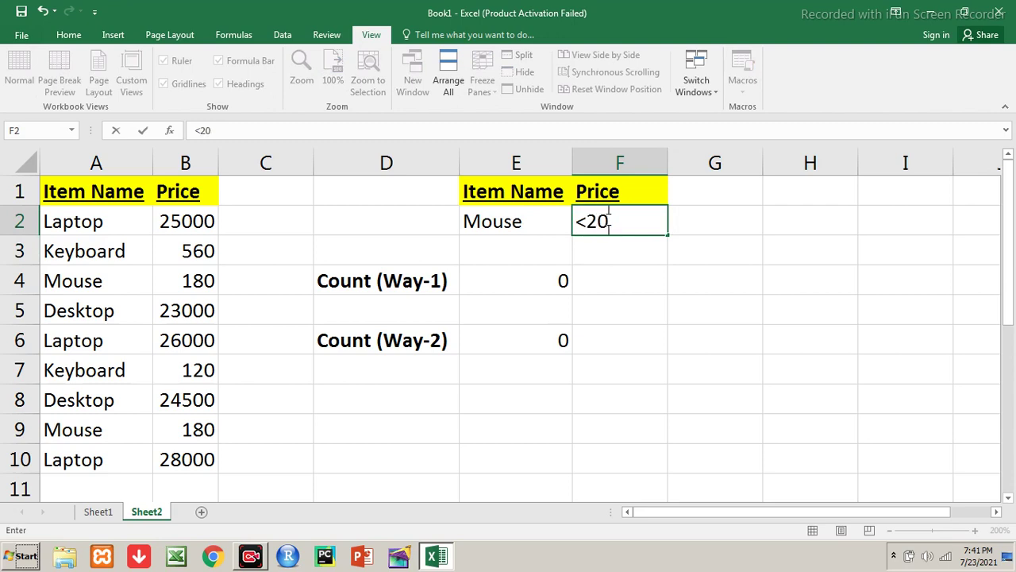
type("0")
key("Return")
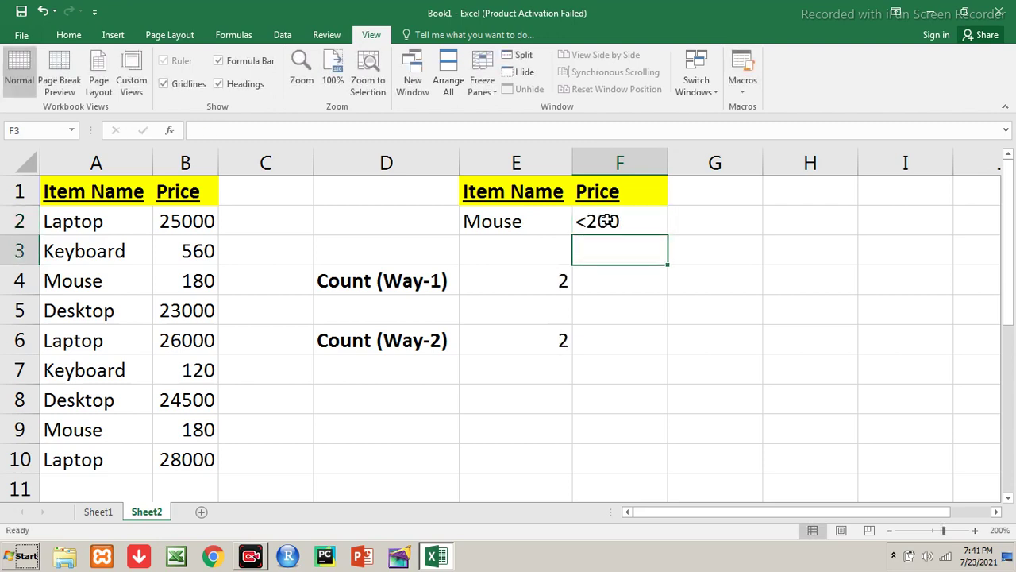
left_click_drag(94, 289, 167, 292)
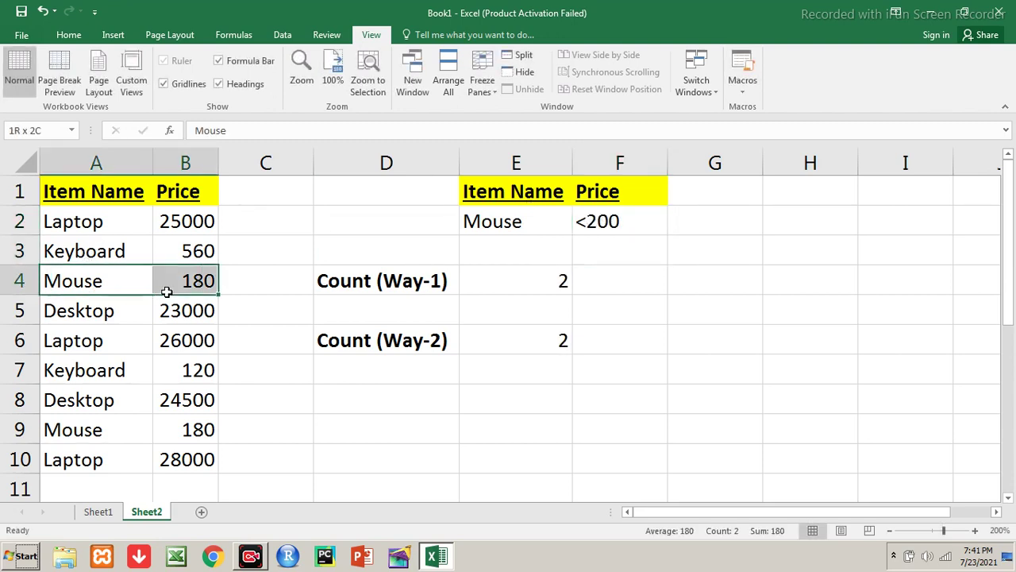
left_click_drag(55, 429, 211, 428)
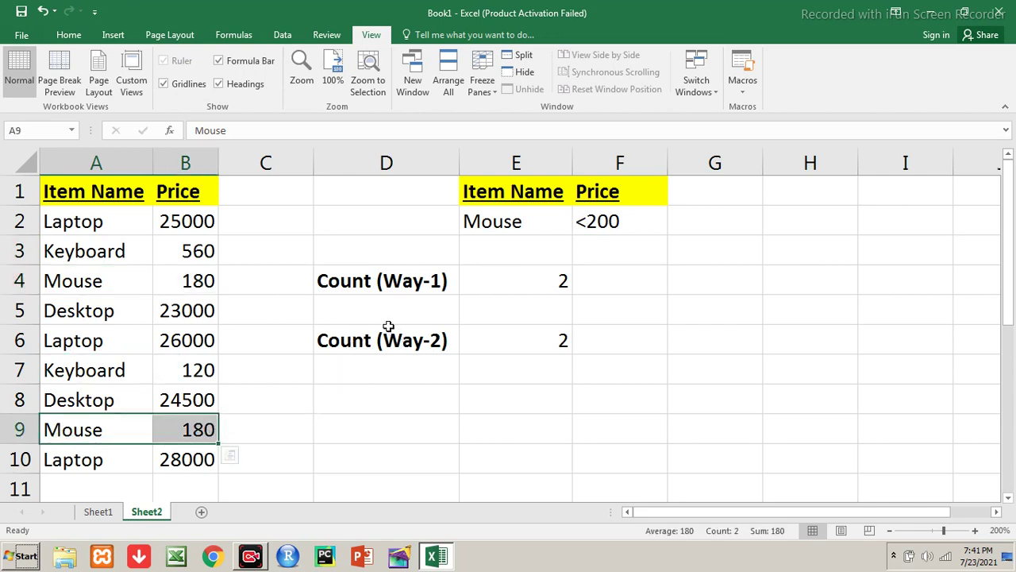
- Look over the example on Sheet1, return to Sheet2 and highlight its data range A1:B10
left_click(100, 515)
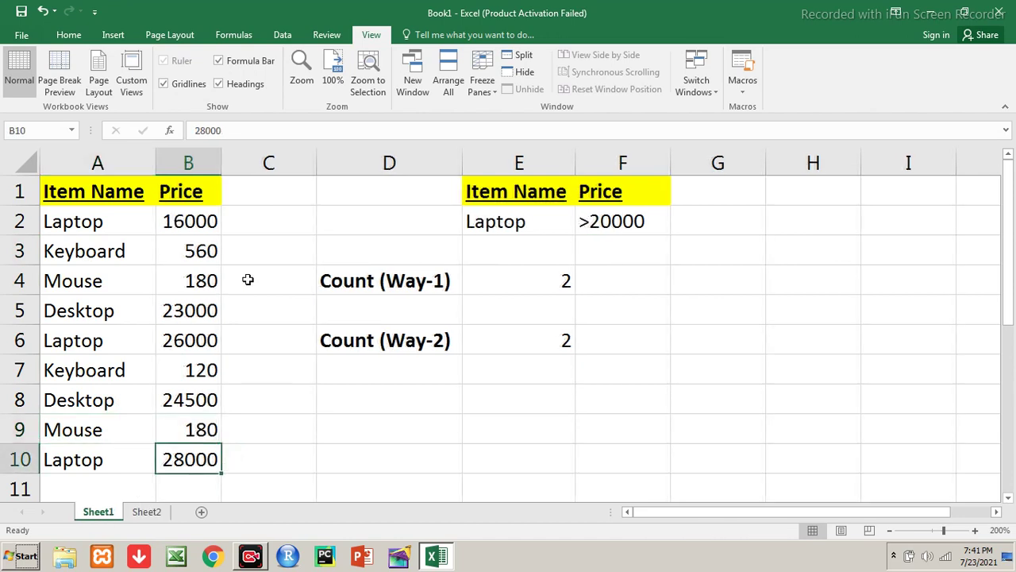
left_click(147, 513)
left_click_drag(73, 198, 169, 455)
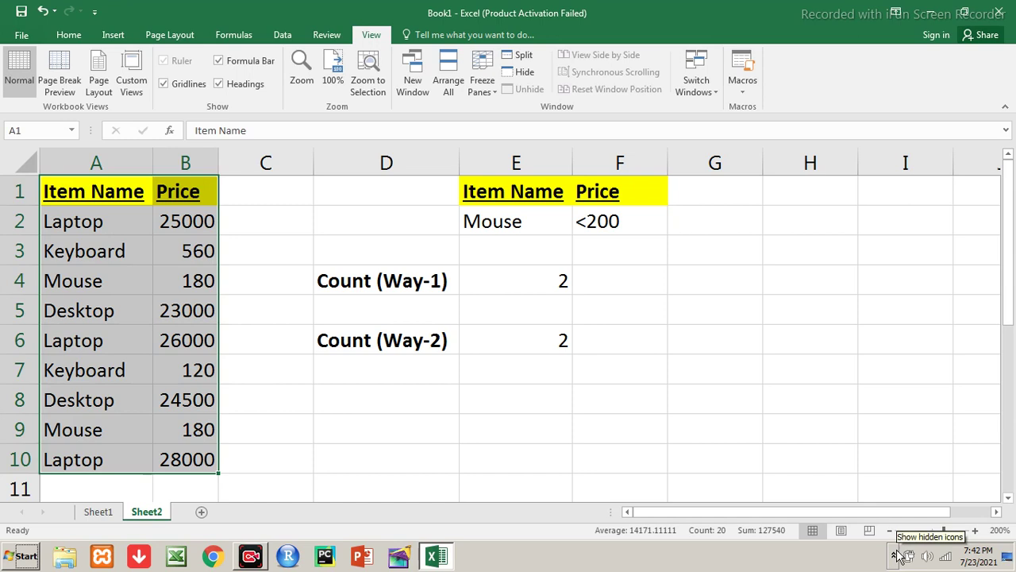
left_click(898, 555)
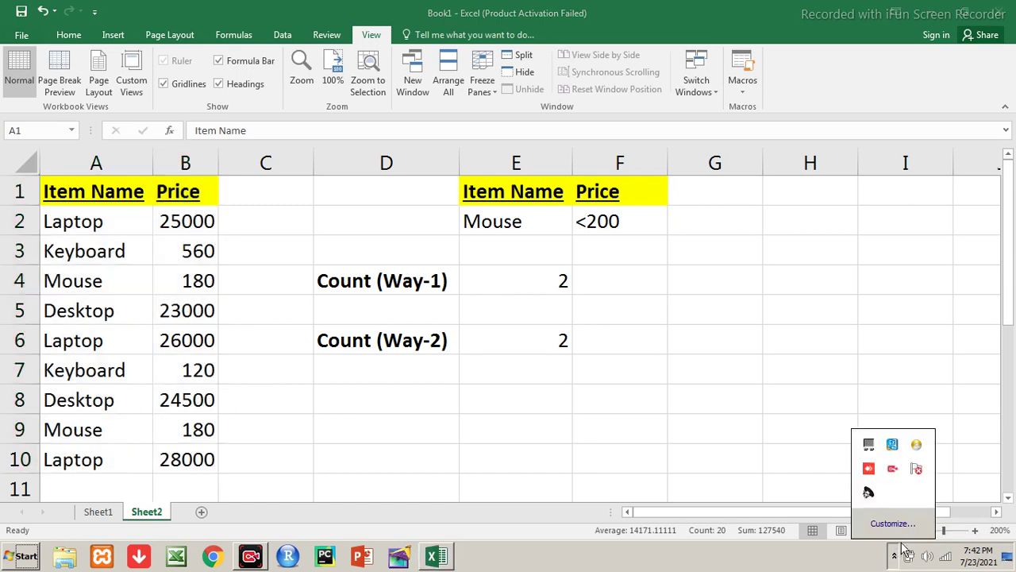
right_click(896, 471)
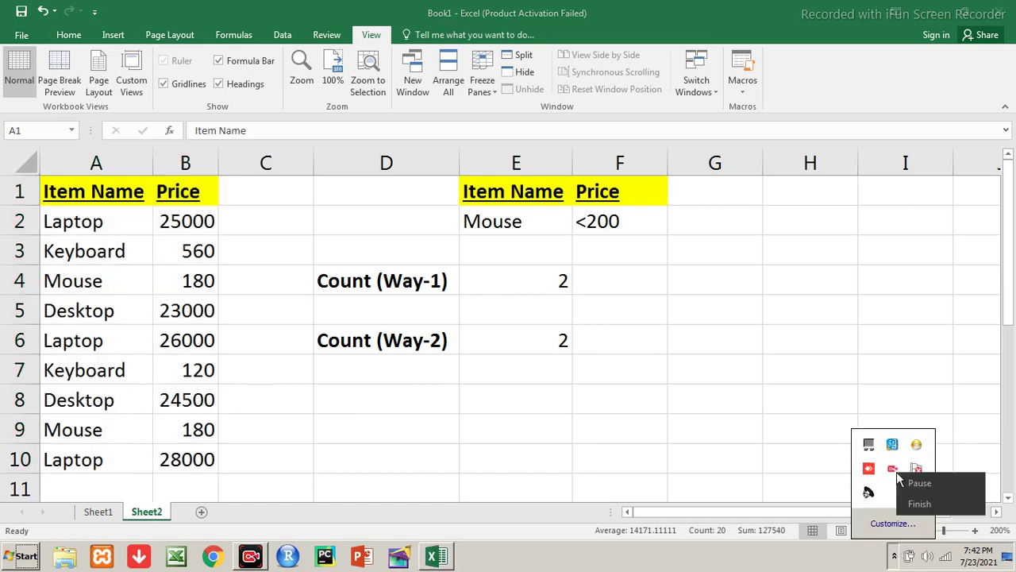